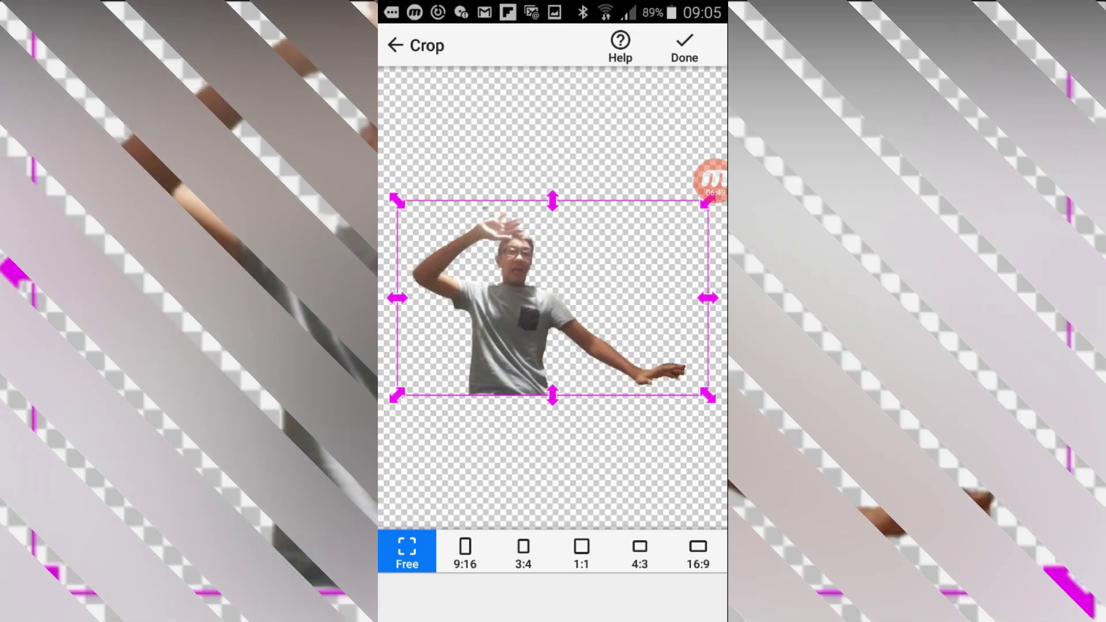
- Accept the free crop of the raised-arm cutout, enlarge it and place it over the right half of the crime-scene background
click(684, 49)
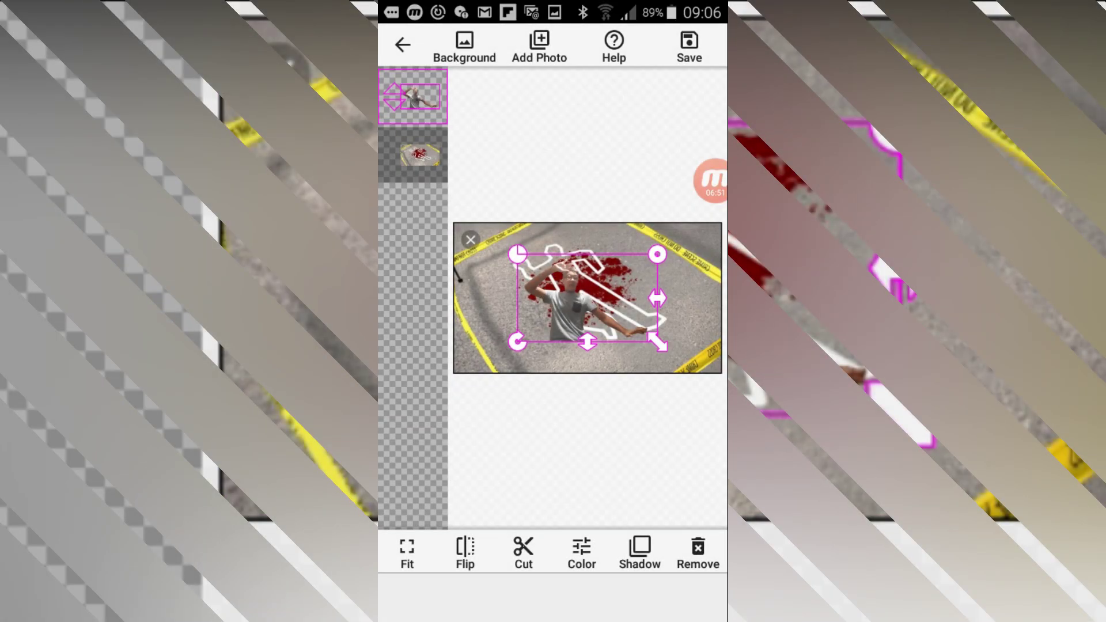
drag(625, 332, 597, 303)
drag(668, 354, 723, 380)
drag(599, 300, 676, 296)
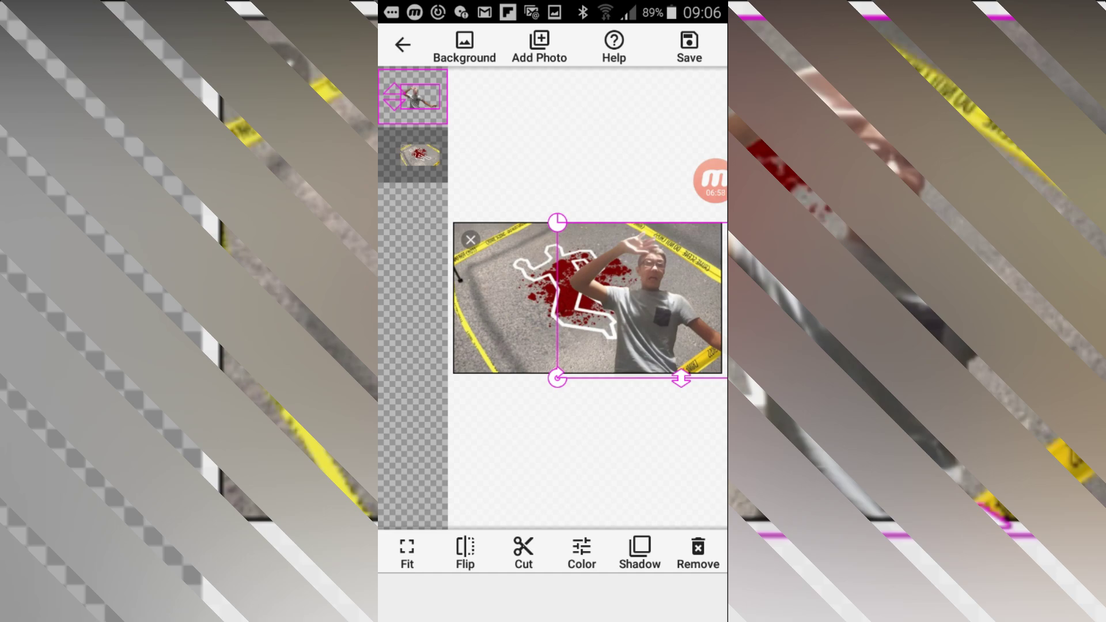
- Add the pointing-hand cutout from the Eraser album uncropped, then enlarge it over the left half of the background
click(539, 46)
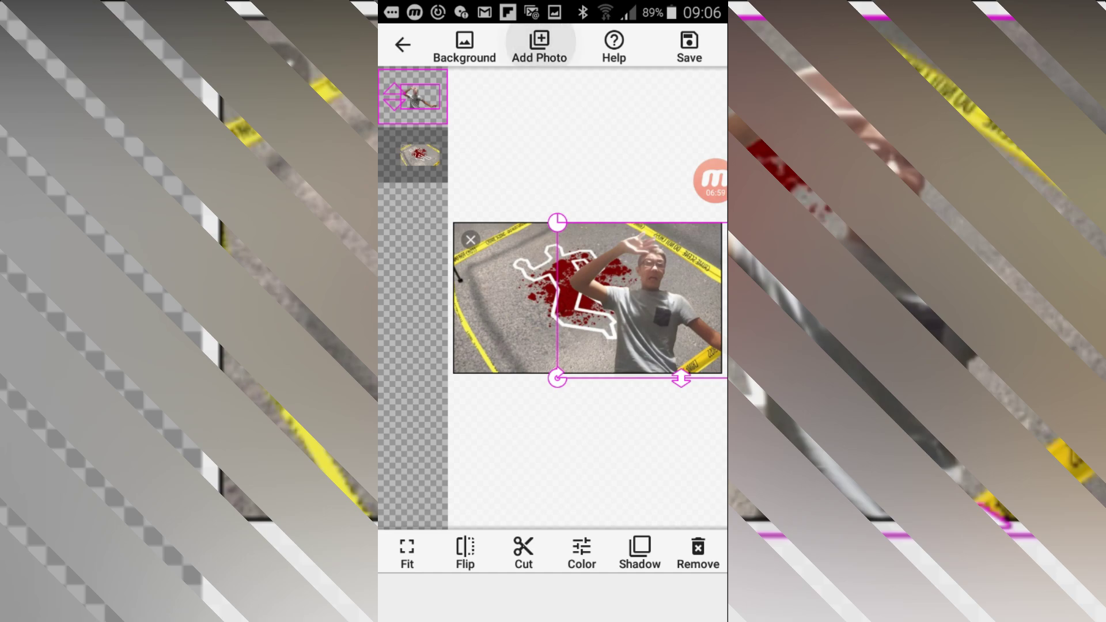
click(427, 535)
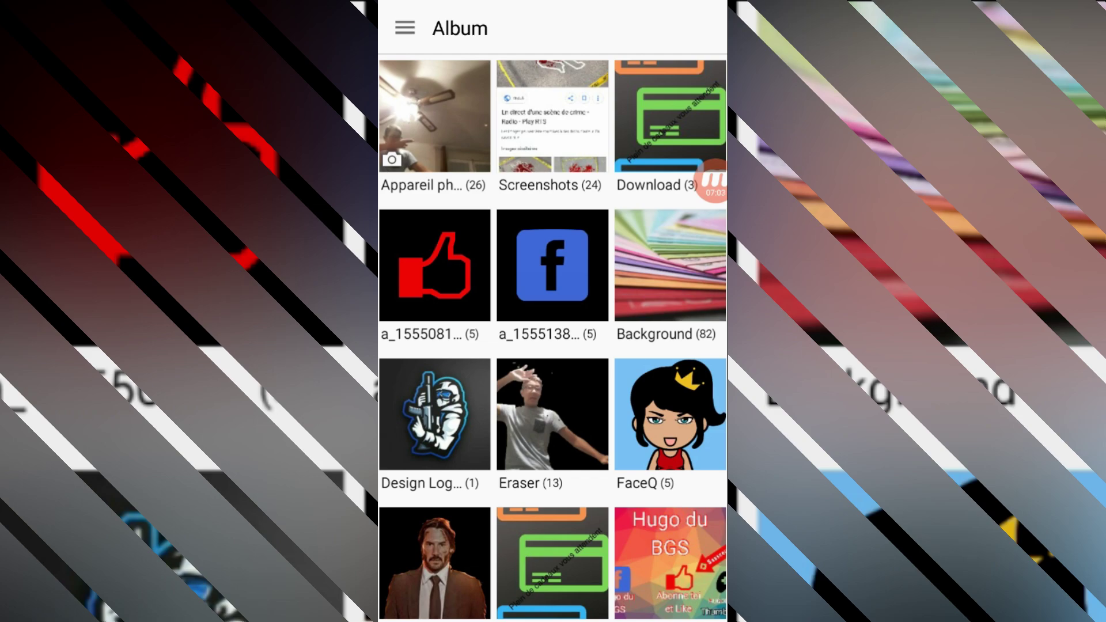
click(552, 414)
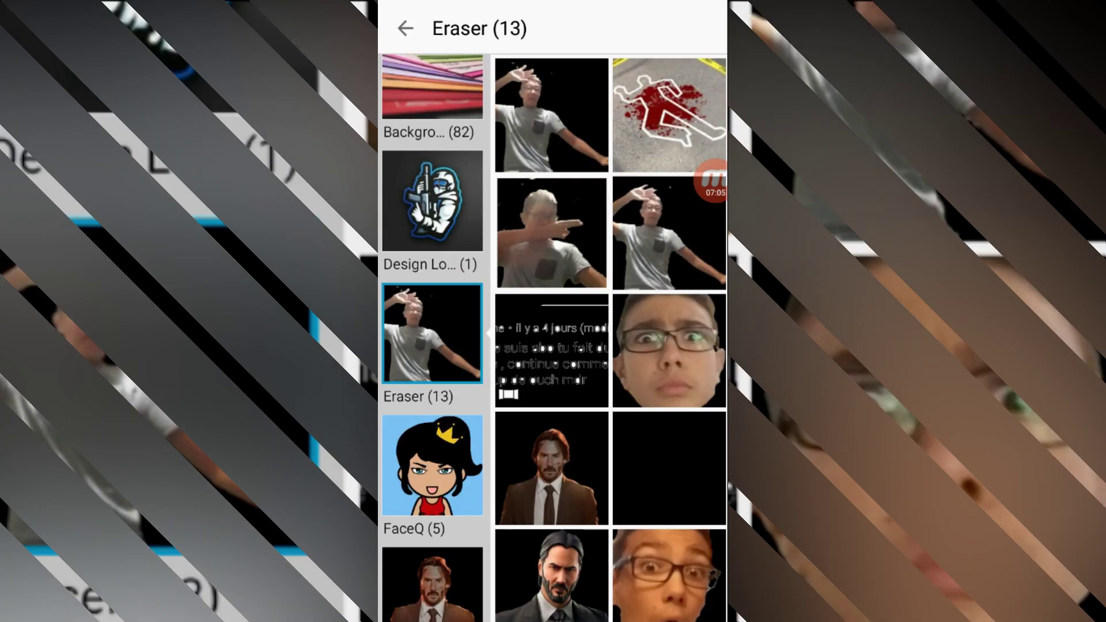
click(552, 233)
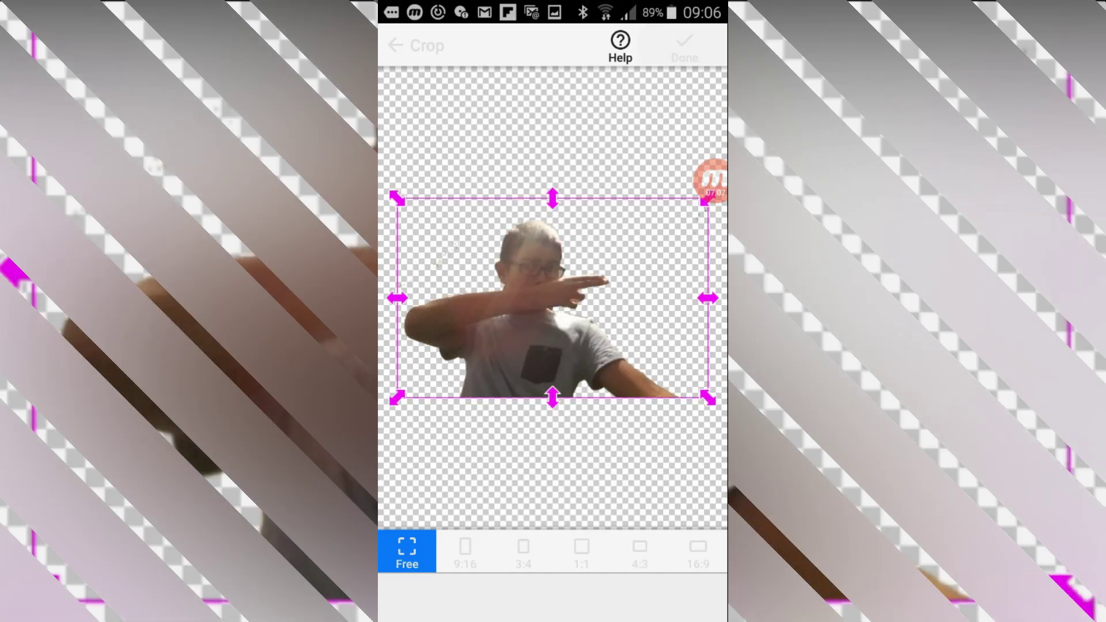
click(684, 49)
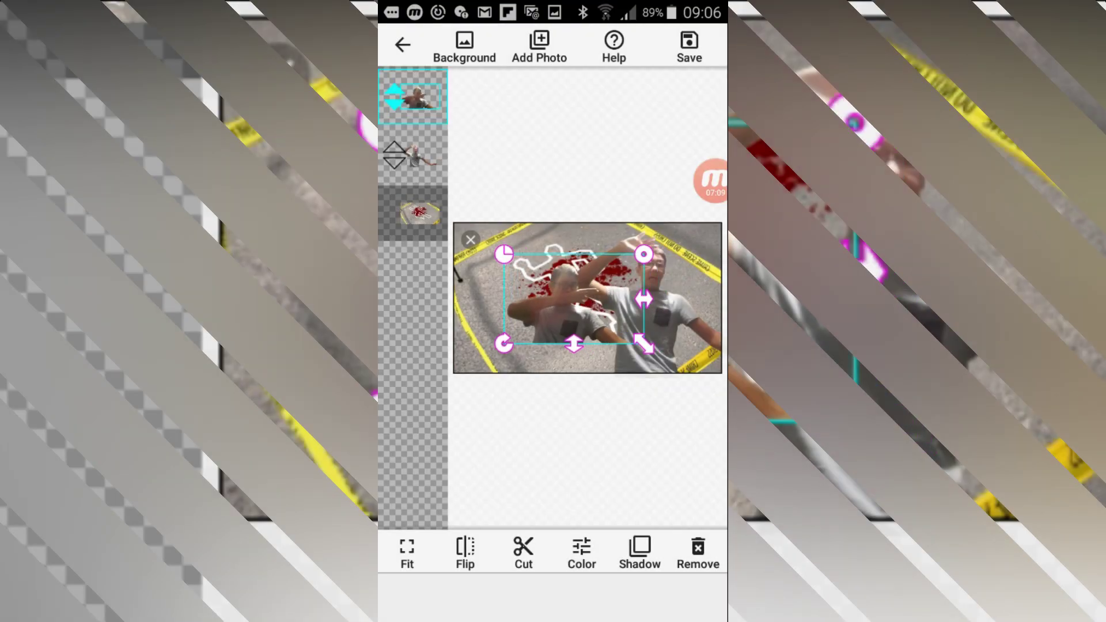
drag(574, 299, 528, 303)
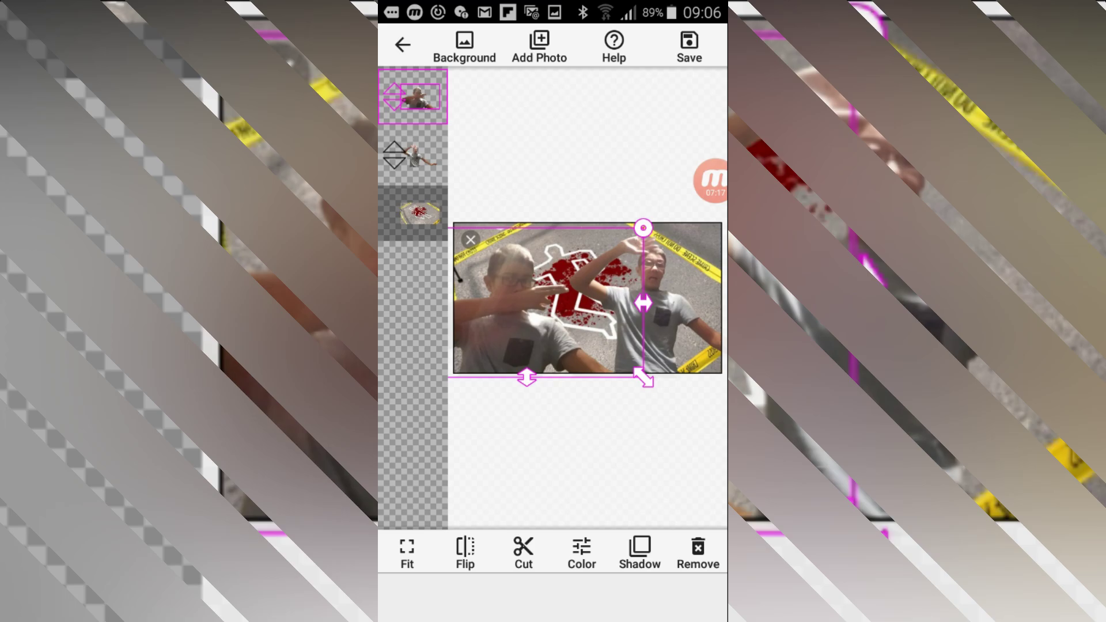
- Save the finished photo composite and finish the edit
click(689, 46)
click(659, 370)
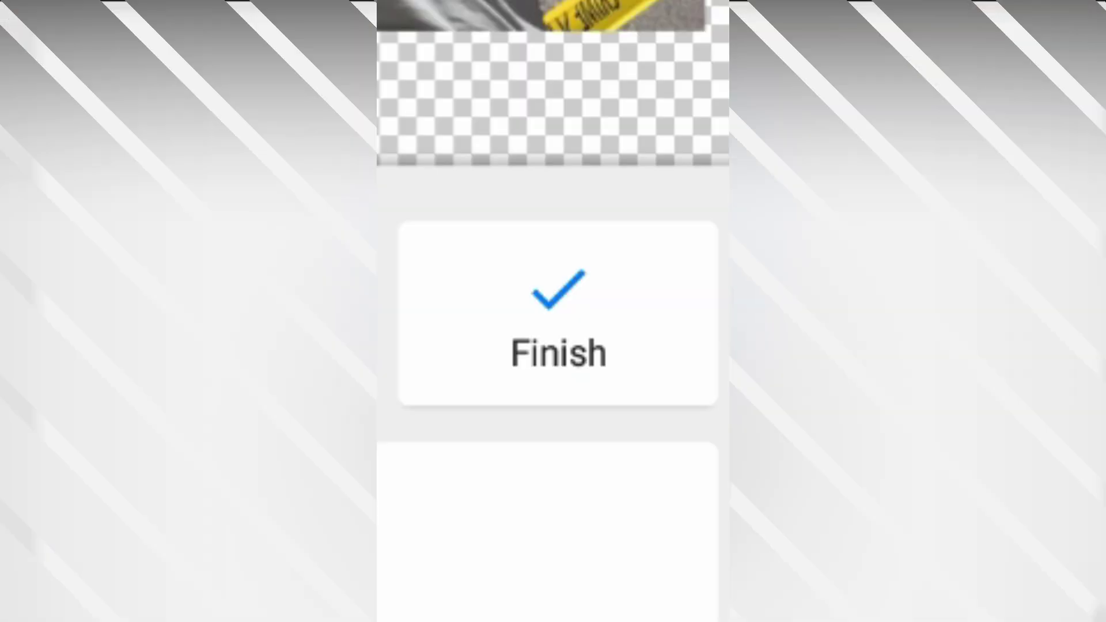
click(558, 314)
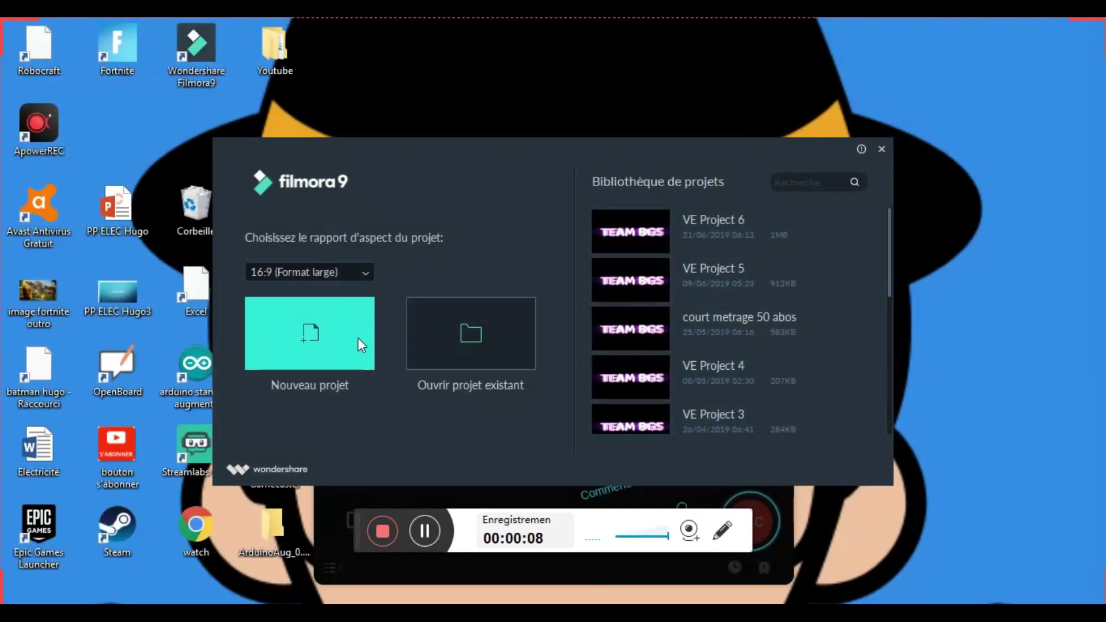
- In Filmora9, create a new 16:9 project, start importing media files and dismiss the message centre
click(345, 353)
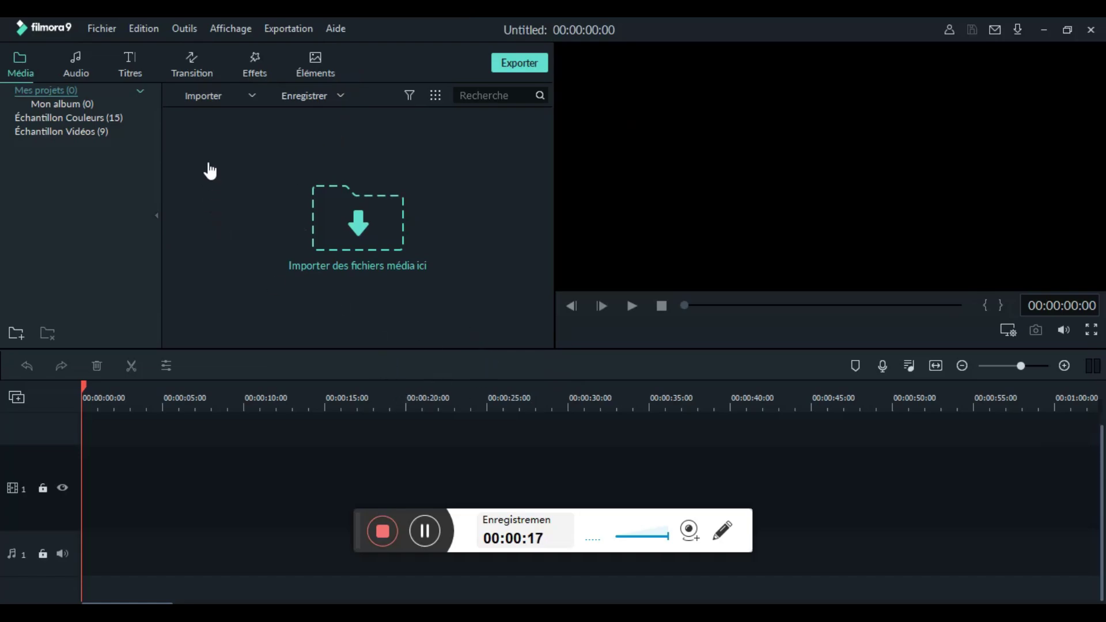
click(212, 99)
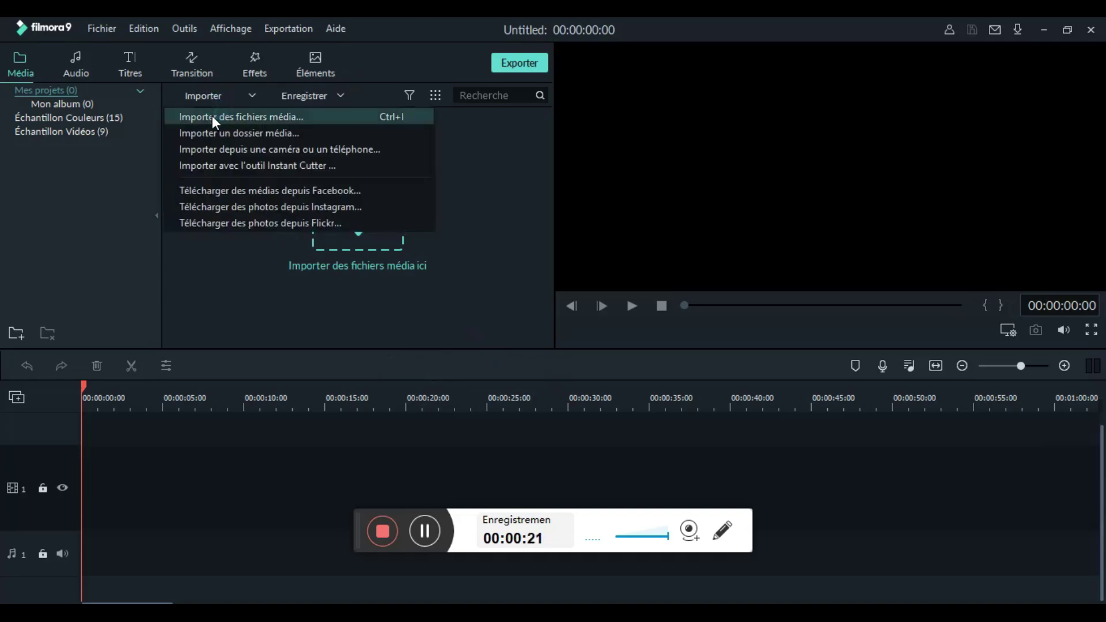
click(213, 117)
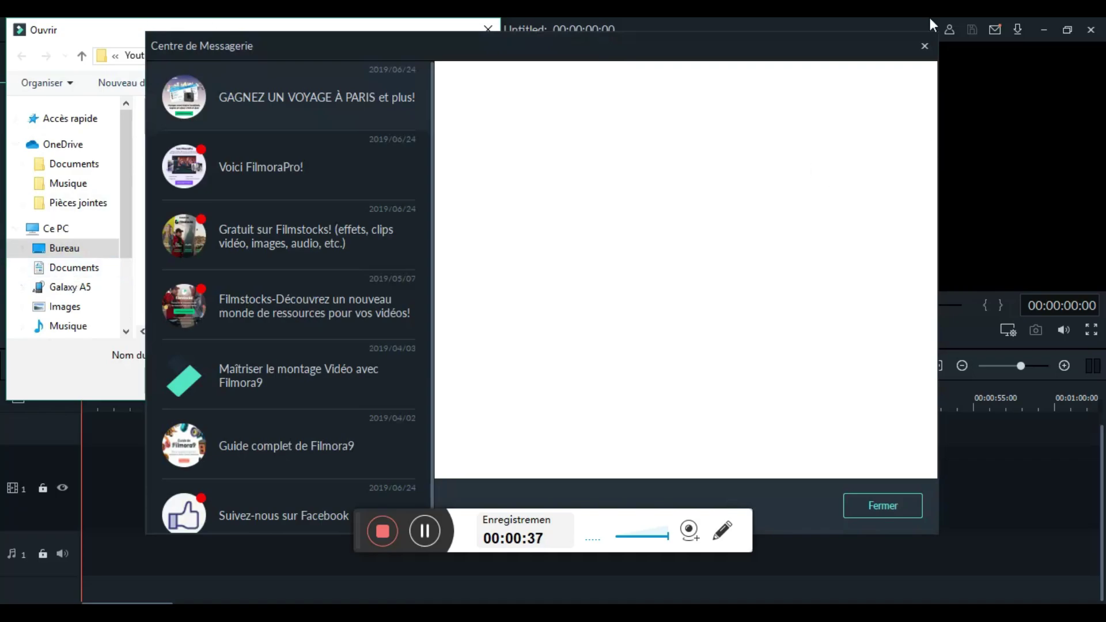
click(924, 46)
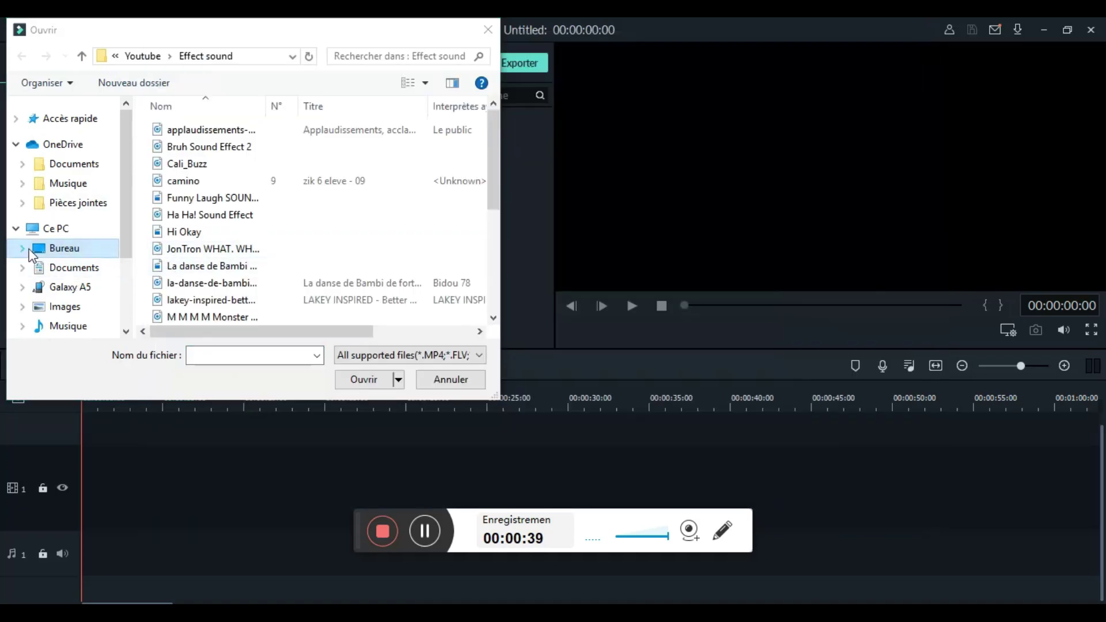
- Browse the Galaxy A5 phone storage to the PhotoLayers folder inside Pictures
click(61, 286)
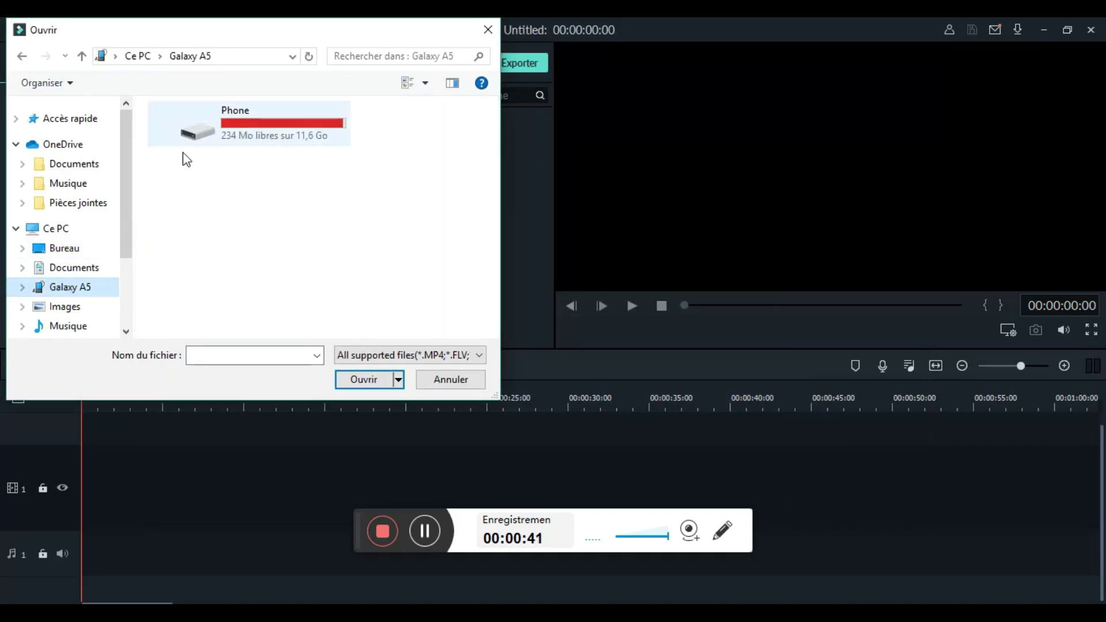
double_click(197, 131)
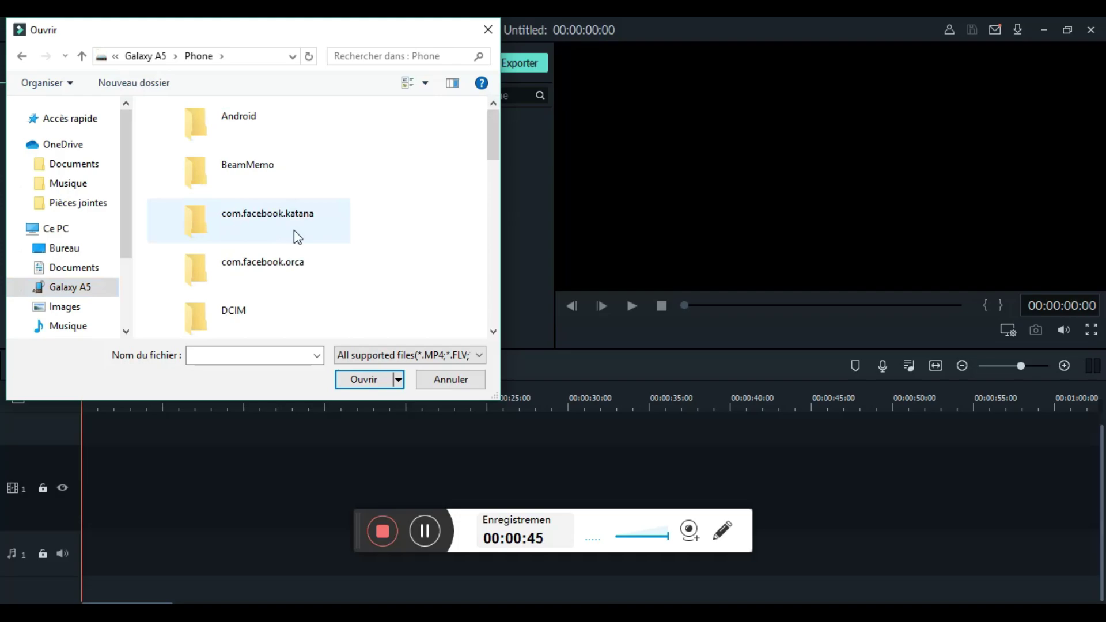
scroll(294, 230, down, 2)
scroll(294, 230, down, 3)
scroll(294, 230, down, 1)
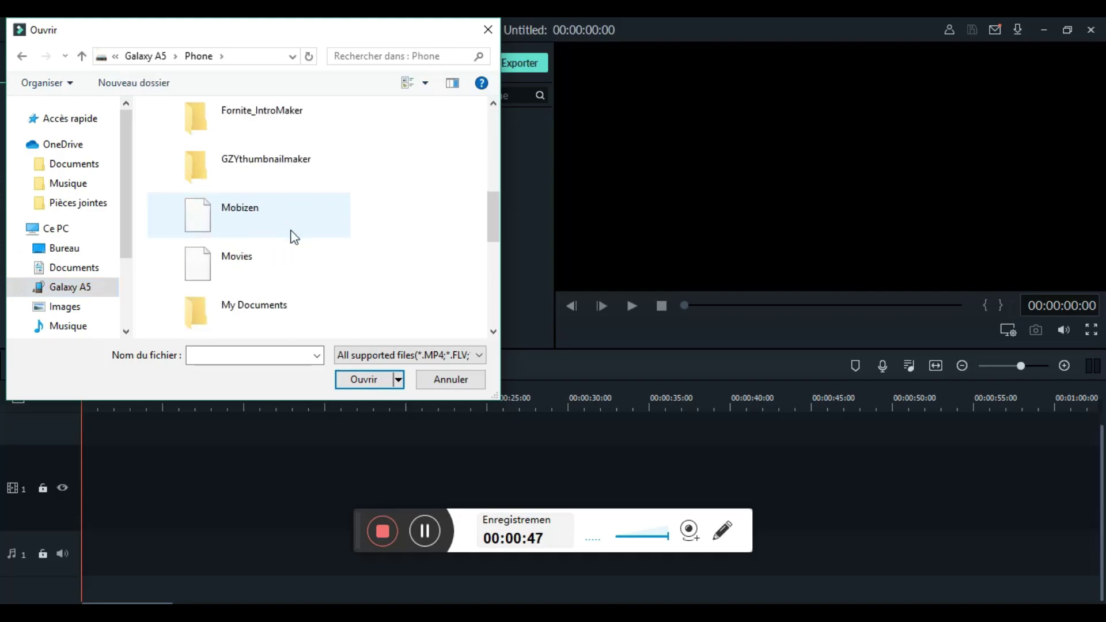
scroll(284, 242, down, 1)
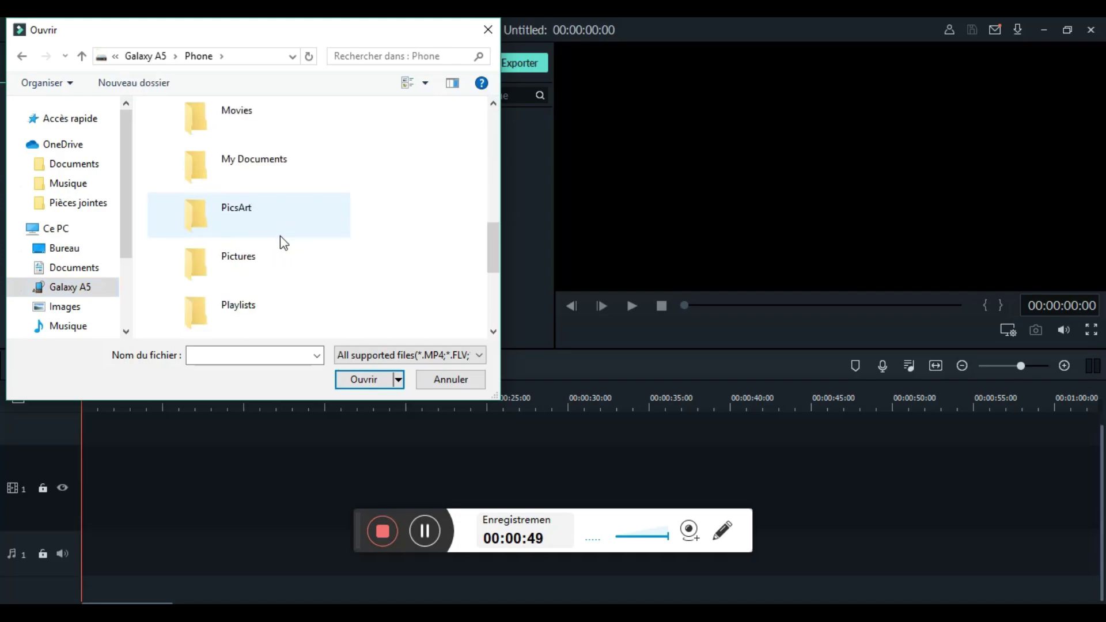
click(279, 263)
double_click(279, 263)
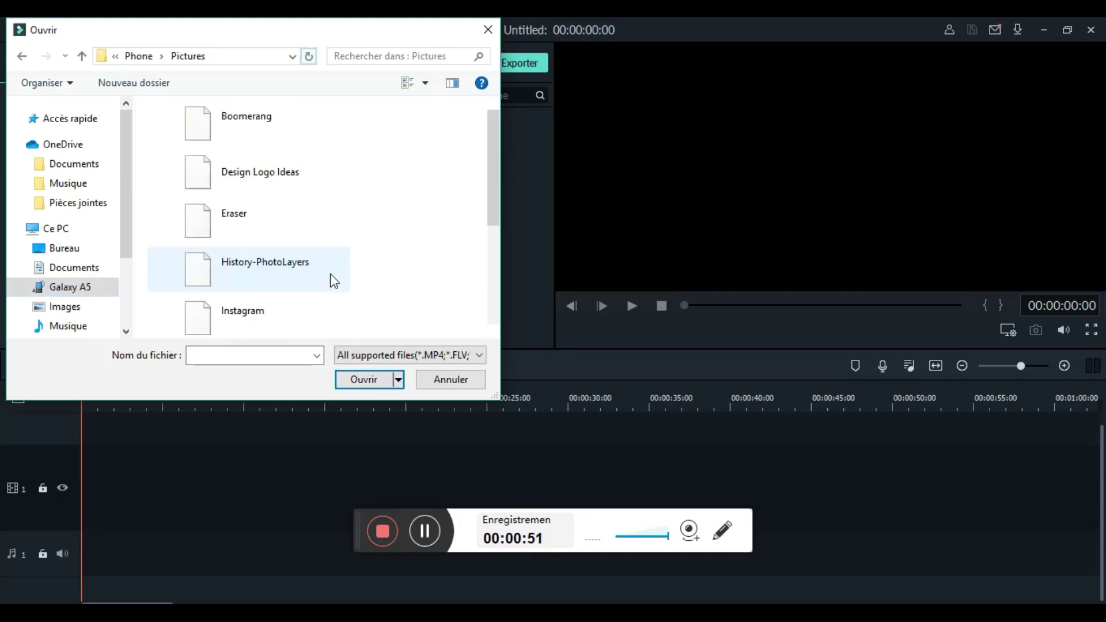
scroll(298, 229, down, 1)
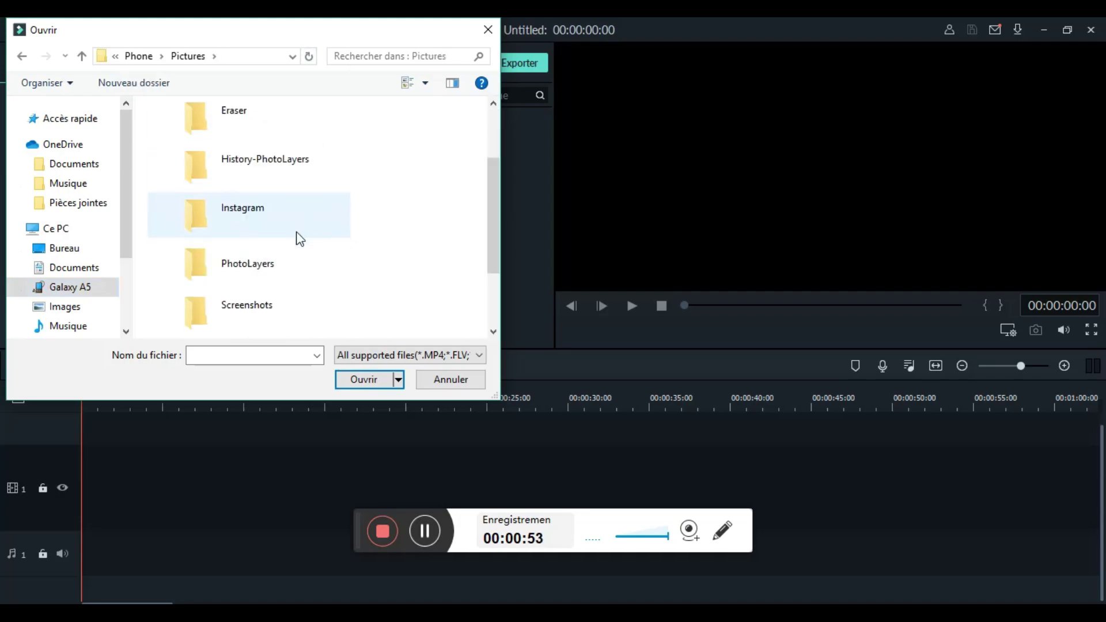
click(286, 270)
double_click(285, 268)
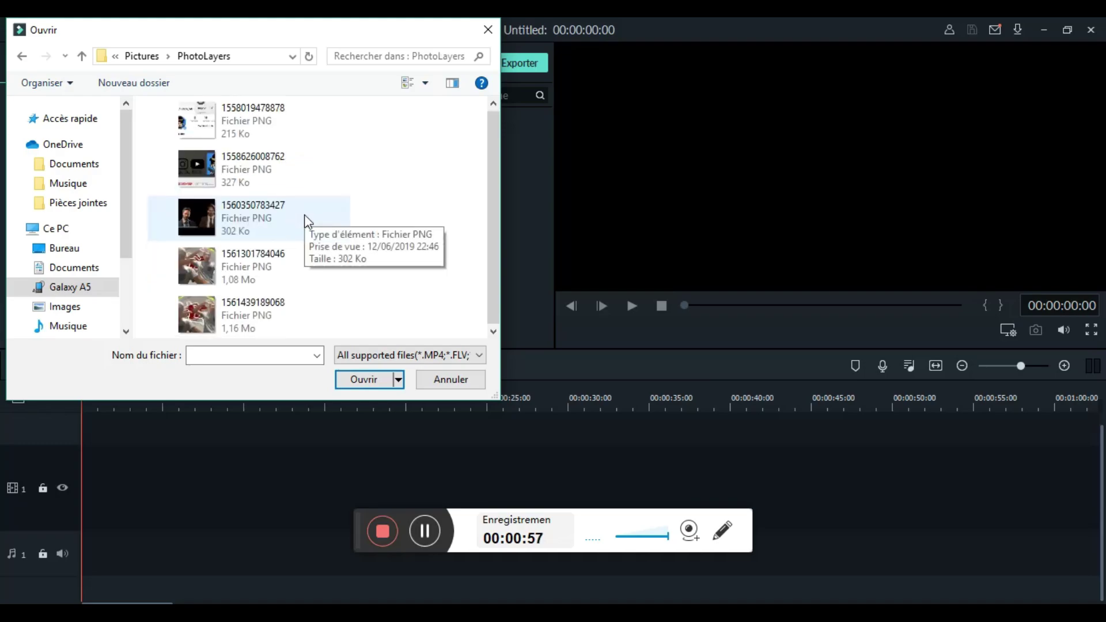
scroll(277, 306, down, 1)
double_click(266, 314)
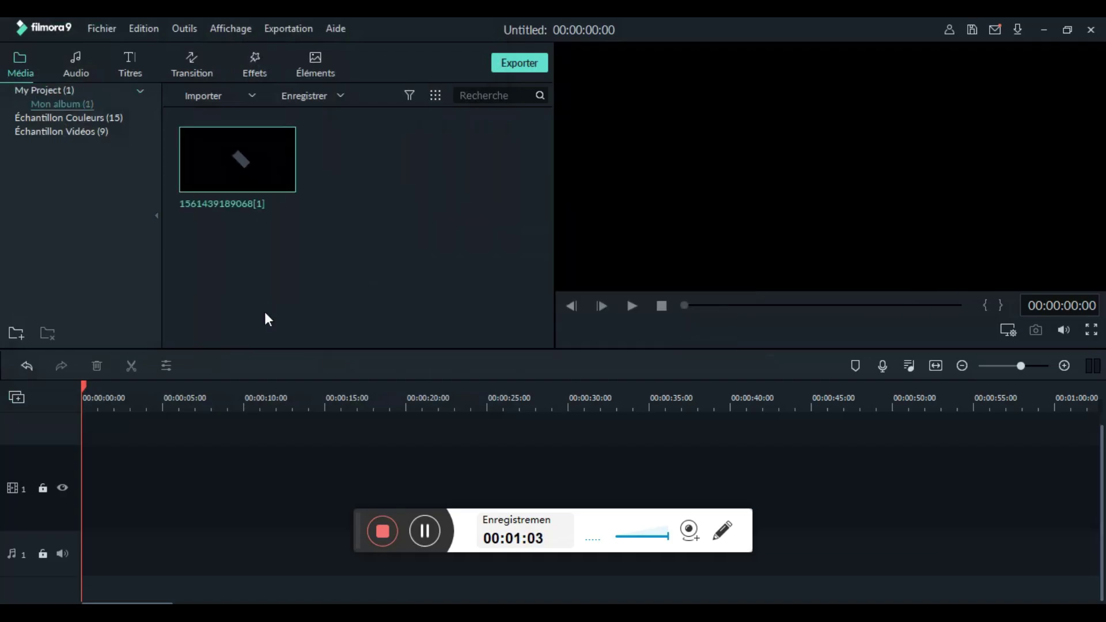
mouse_move(269, 191)
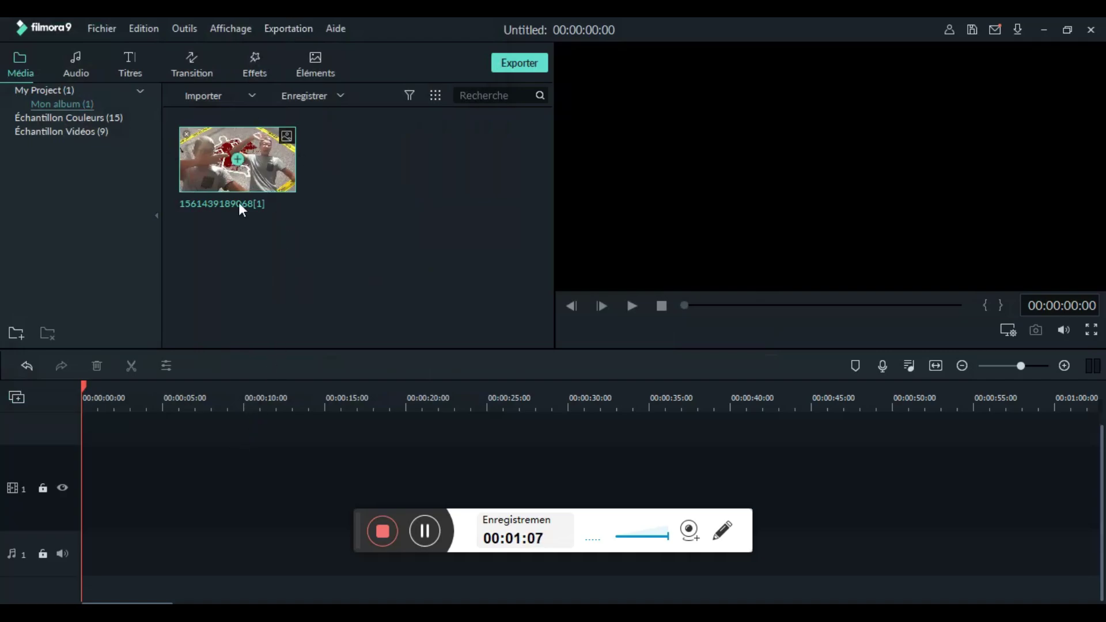
drag(240, 165, 74, 482)
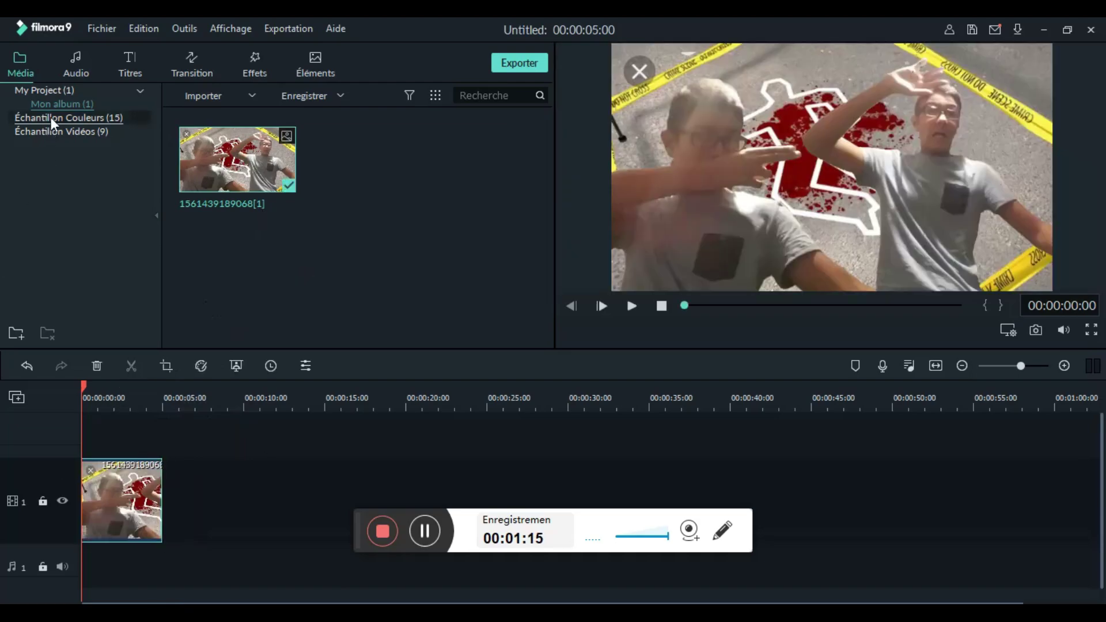
- Import the Pistol Sound Effect audio file into the project media
click(192, 95)
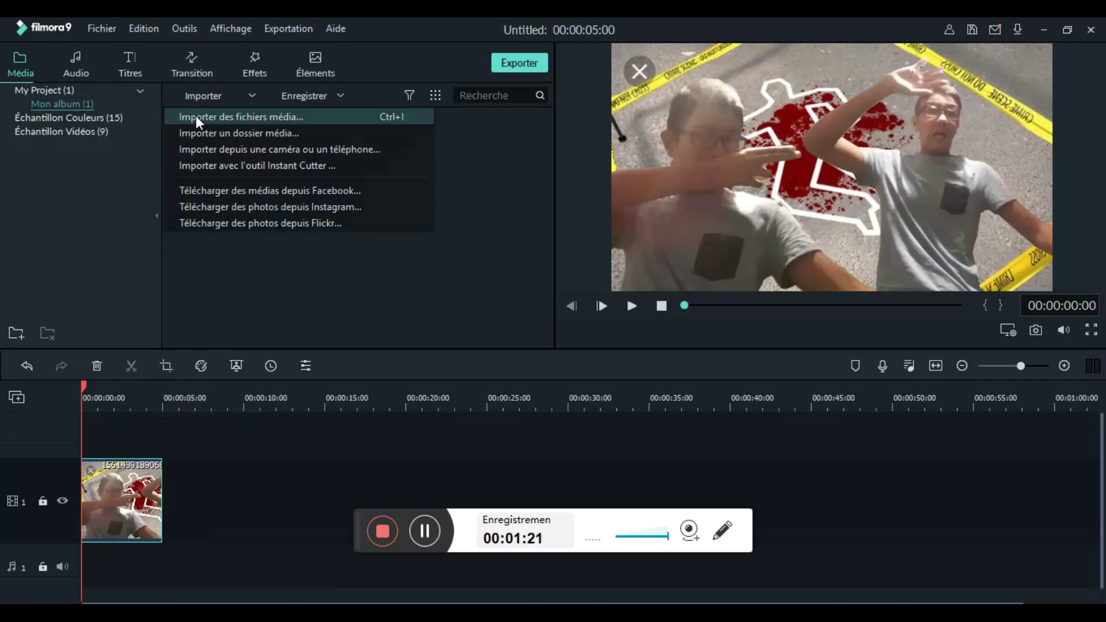
click(195, 116)
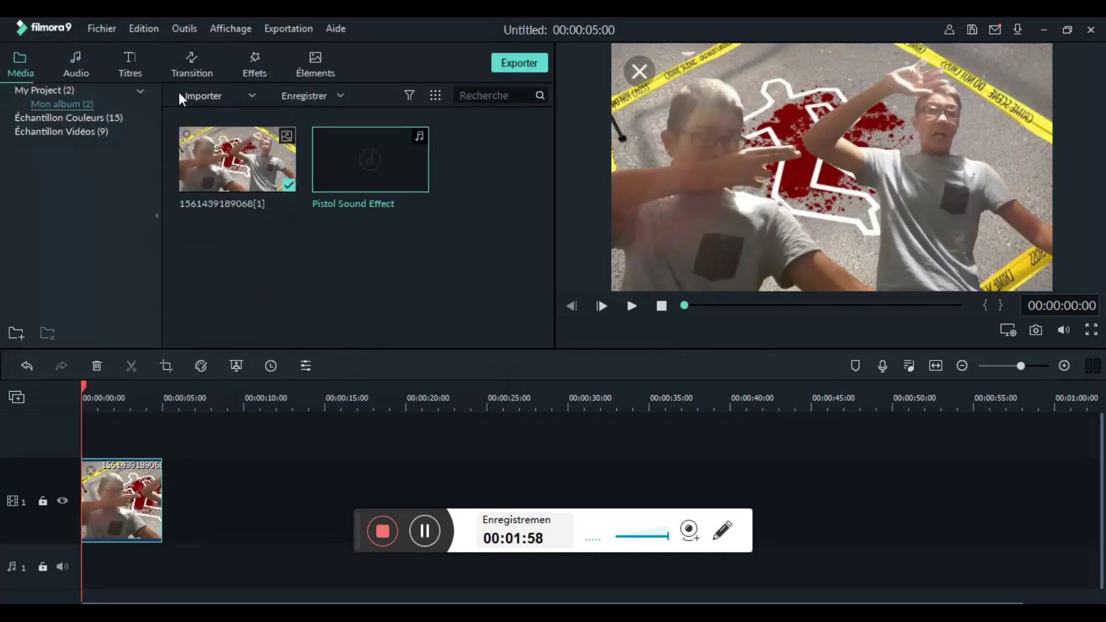
- Import the "youtube fond vert efect" video from the Effect sound folder within the desktop's Youtube folder
click(192, 97)
click(214, 130)
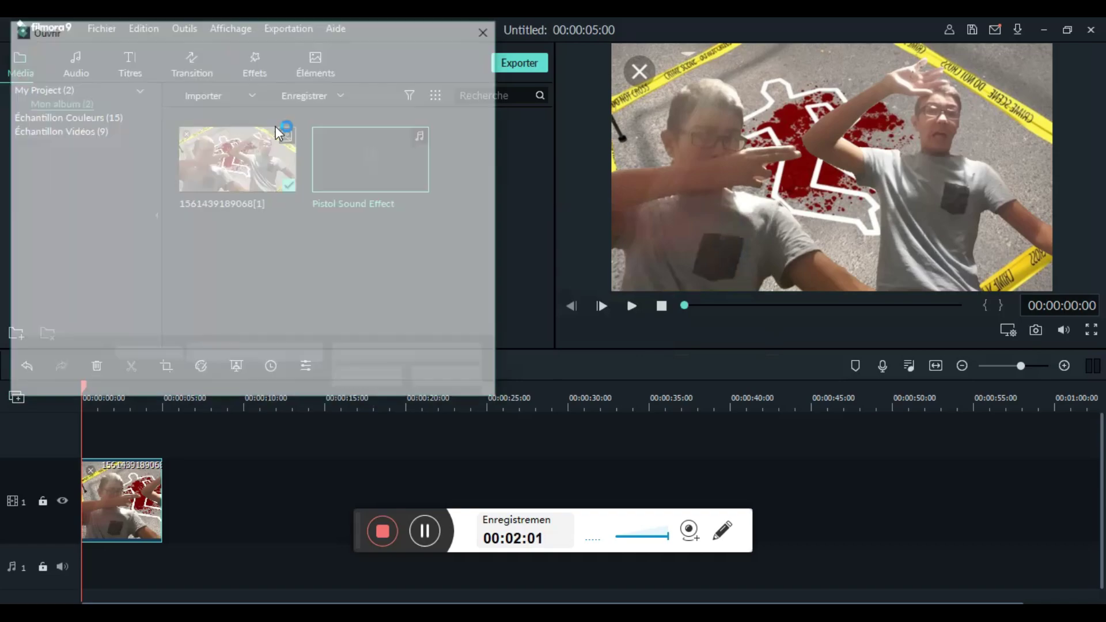
scroll(64, 265, down, 1)
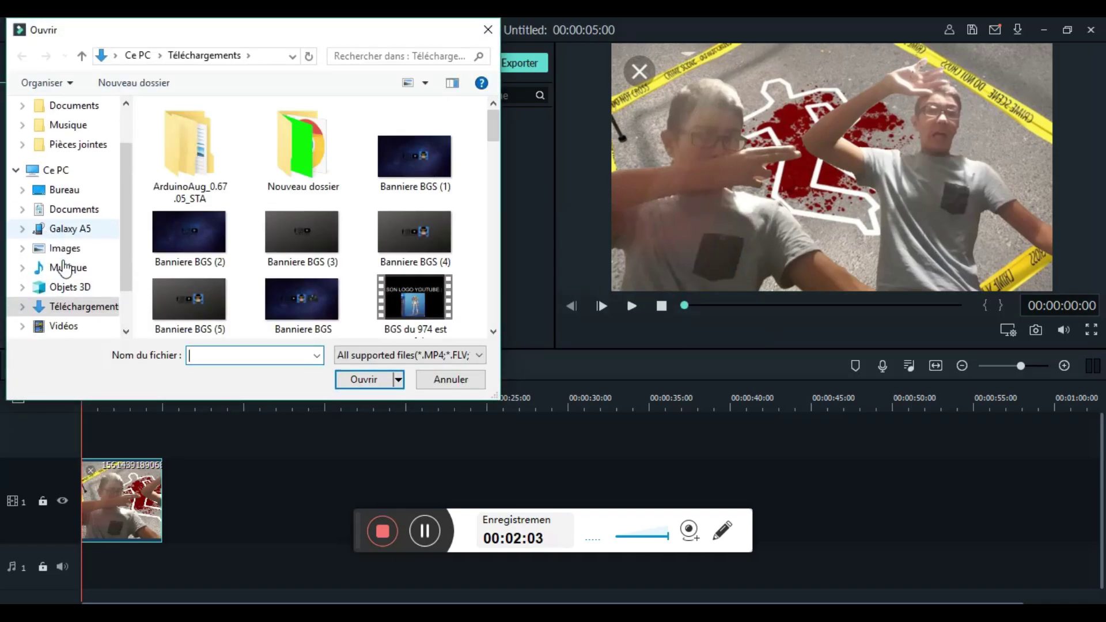
click(21, 190)
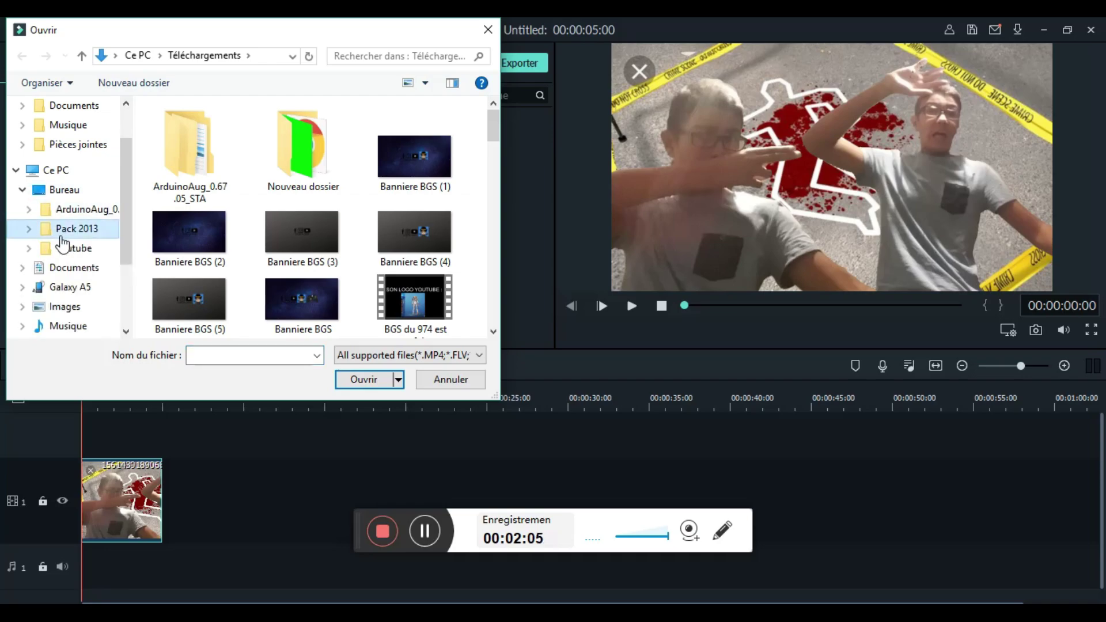
click(63, 229)
click(65, 248)
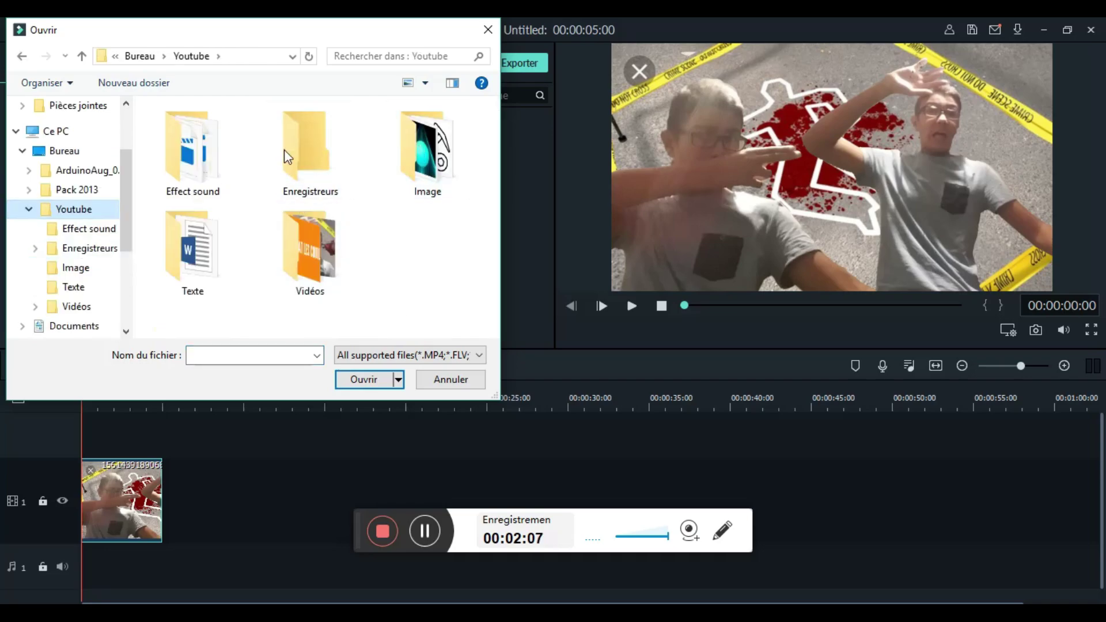
click(206, 166)
double_click(207, 165)
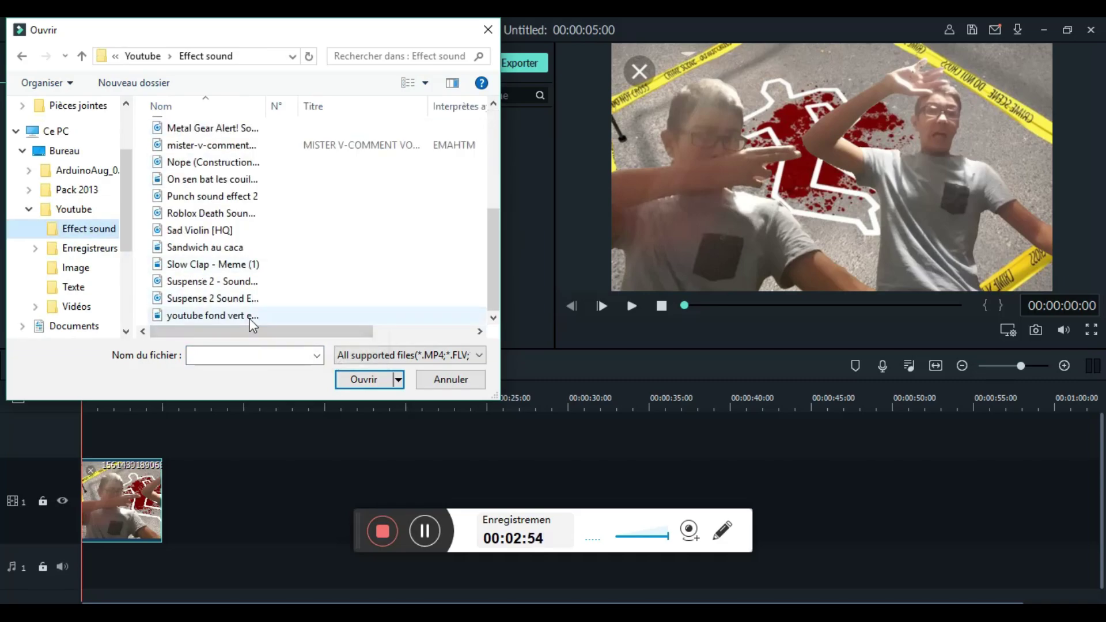
double_click(259, 255)
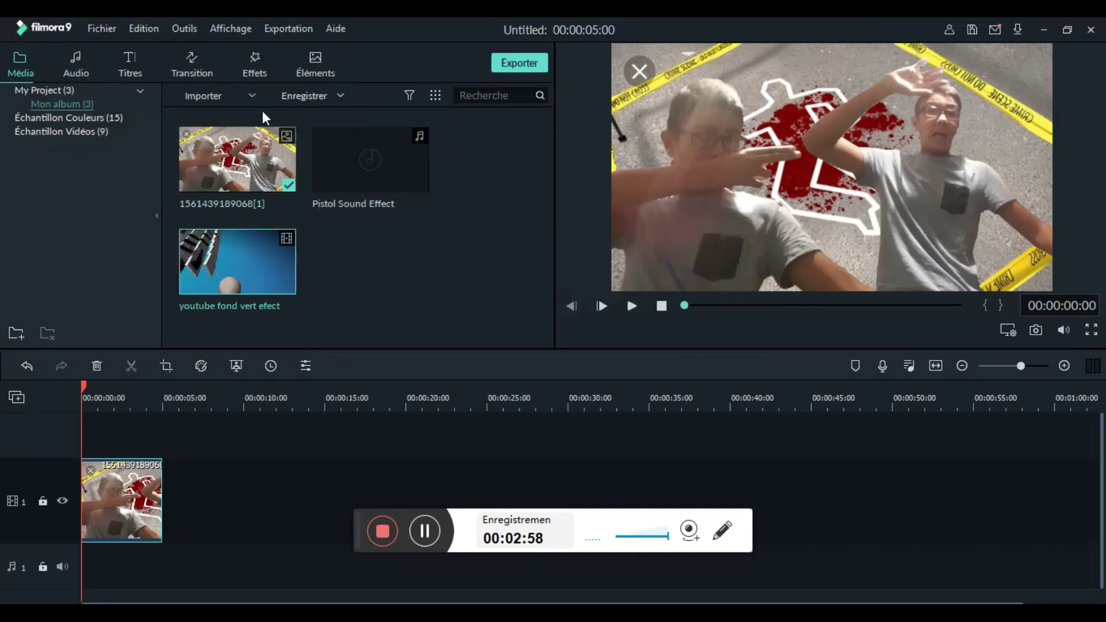
- Import the Hi Okay video from the Effect sound folder and place it at the start of video track 2, keeping the project settings
click(244, 92)
click(244, 115)
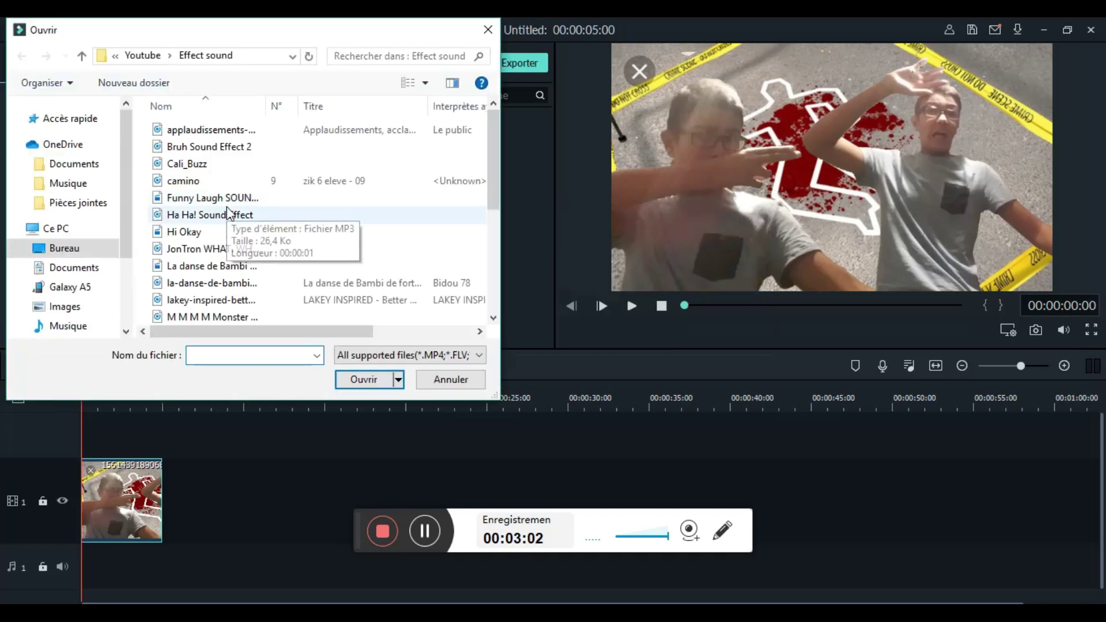
double_click(198, 231)
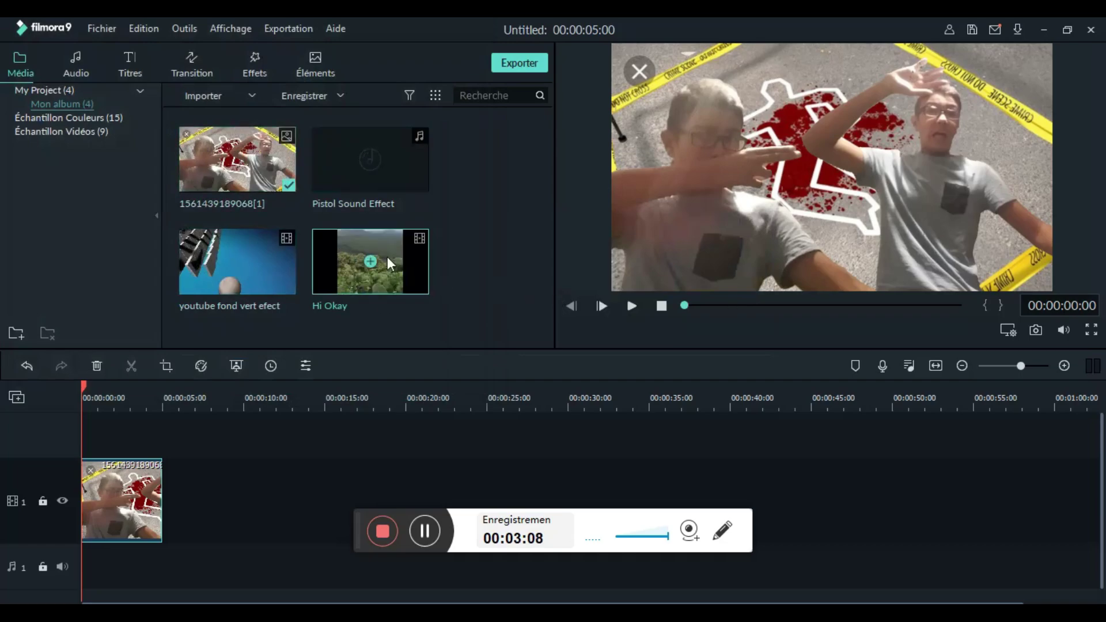
drag(383, 268, 109, 448)
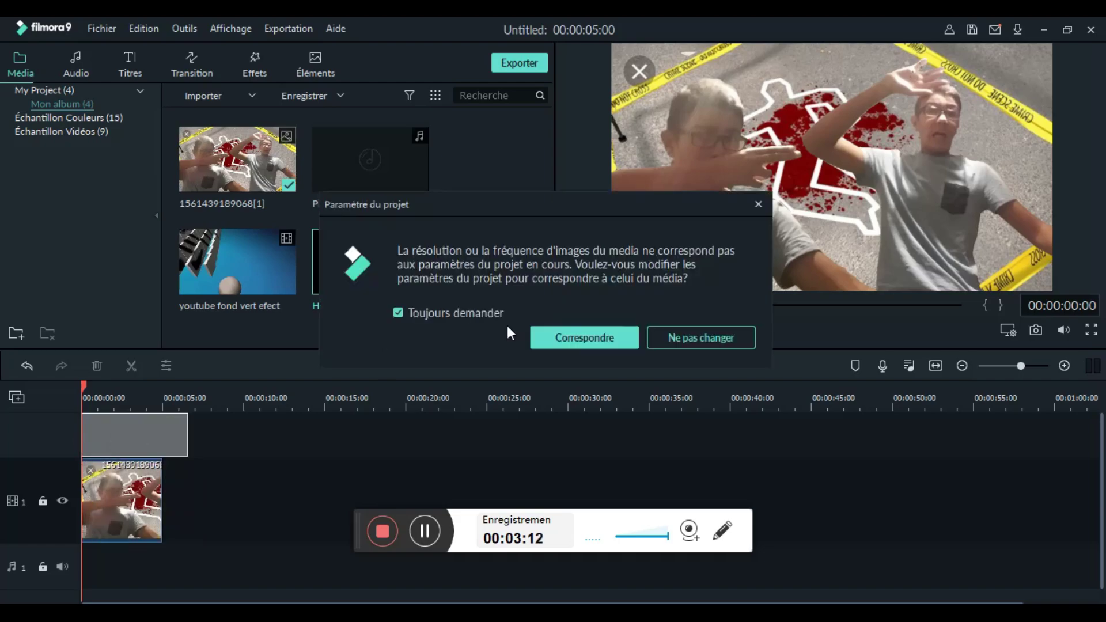
click(672, 350)
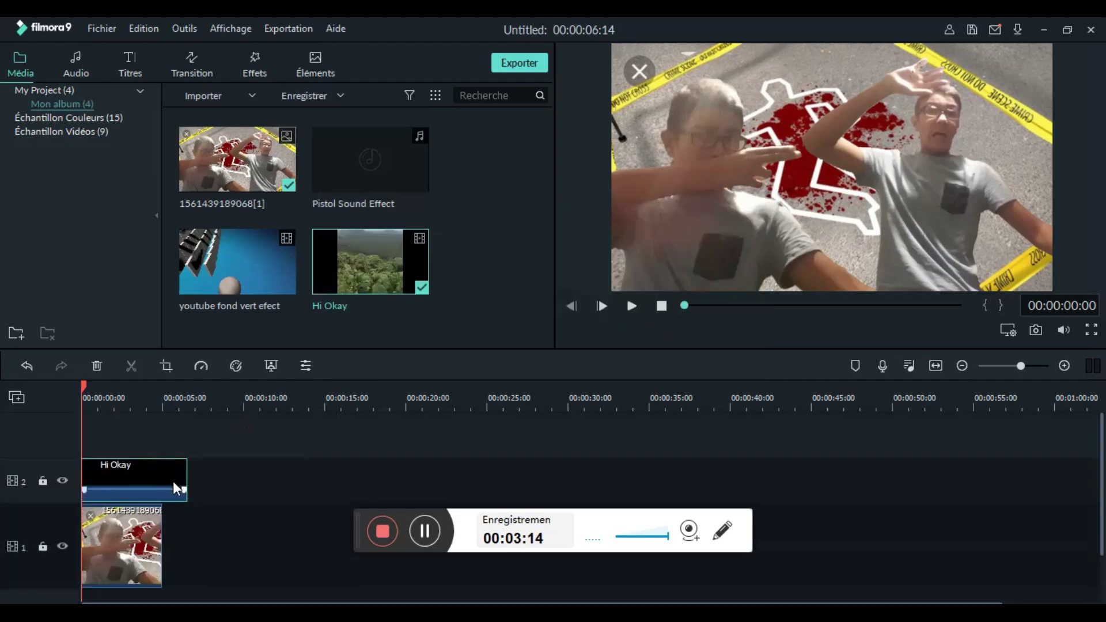
- Detach the audio from the Hi Okay clip and ripple-delete its video part from video track 2
right_click(163, 468)
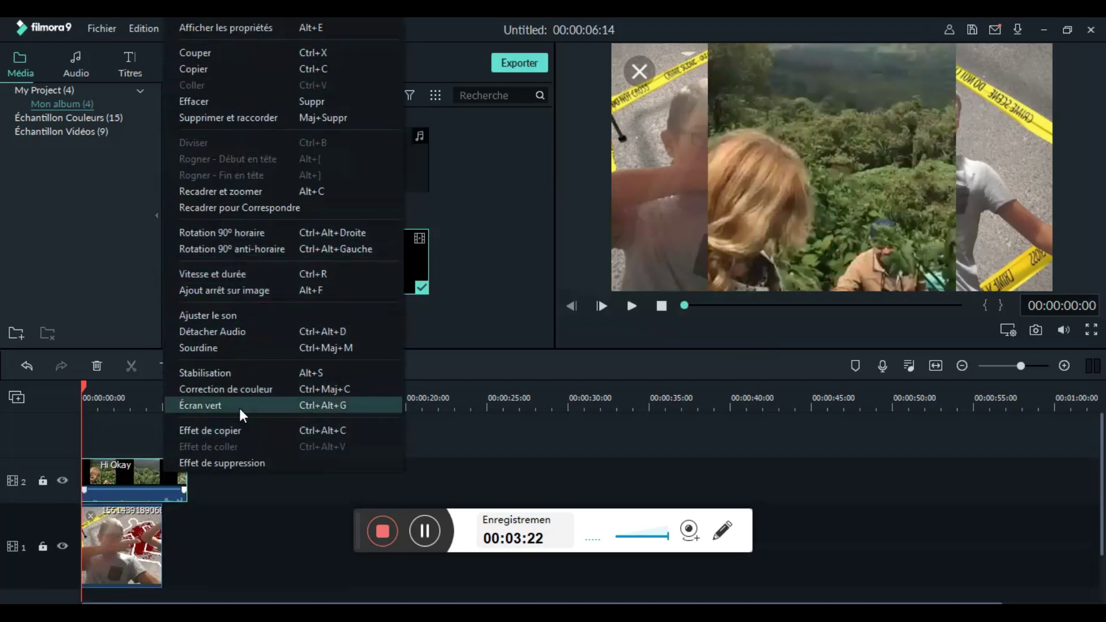
click(247, 331)
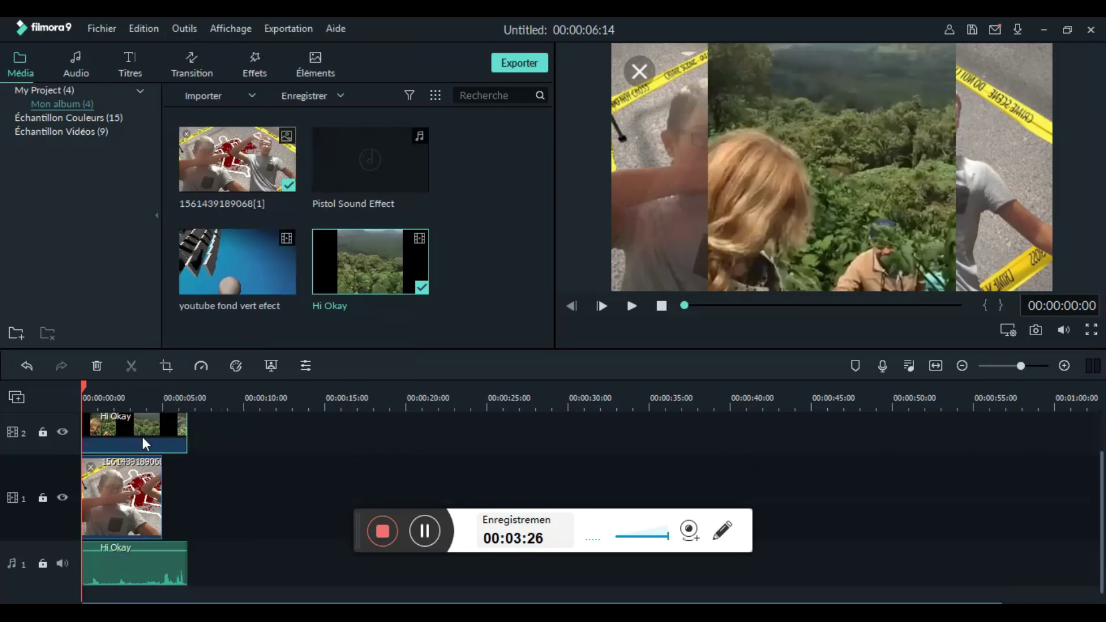
right_click(143, 443)
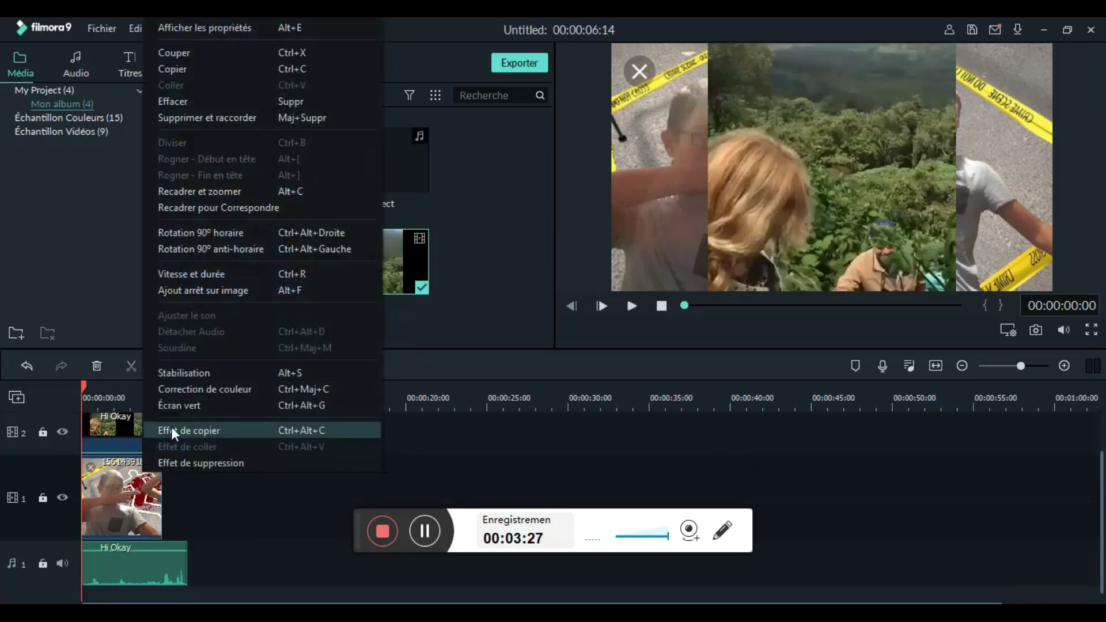
click(212, 117)
- Trim the detached Hi Okay audio to about 1.5 seconds at the start of audio track 1
click(128, 563)
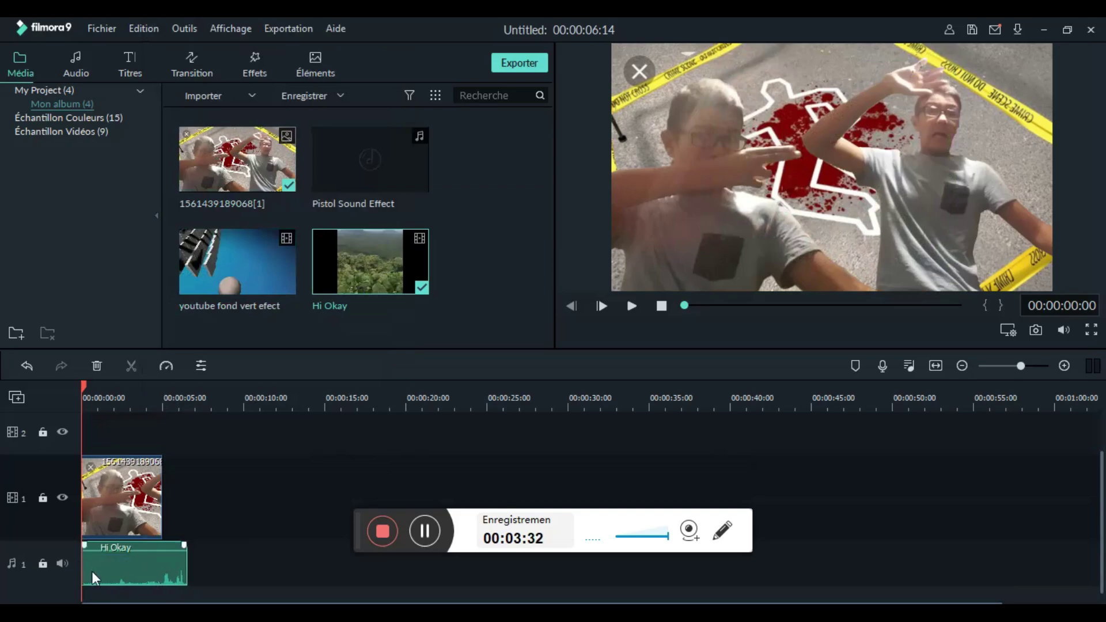
mouse_move(83, 564)
mouse_down()
mouse_move(164, 565)
mouse_move(92, 575)
mouse_up()
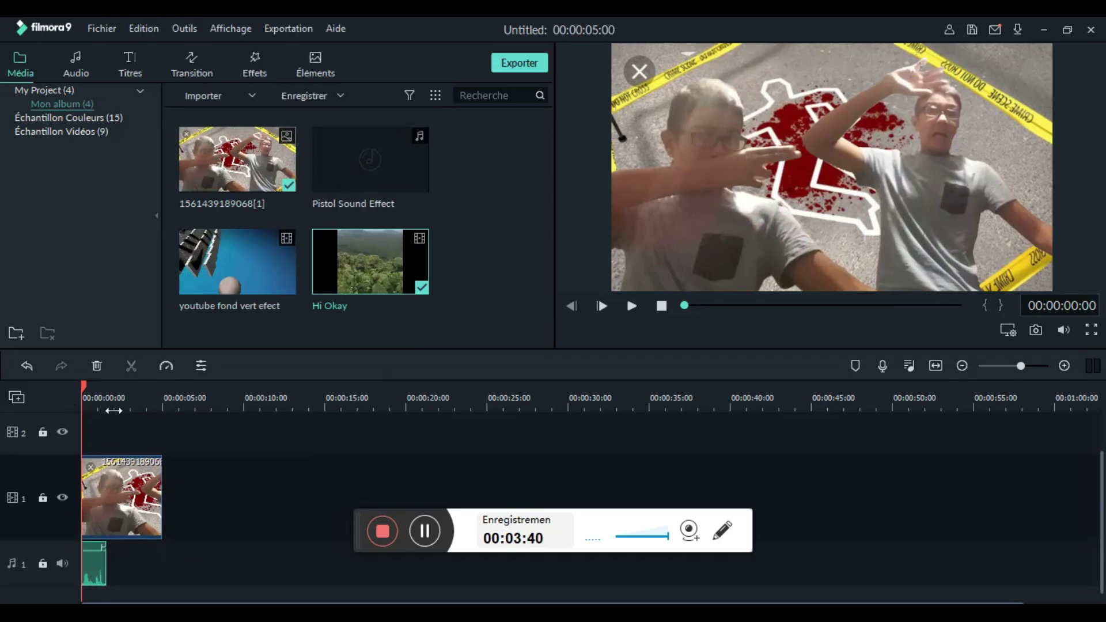
- Play from the start to find the cut point, then split the Hi Okay audio and the photo at about 00:00:00:18
click(110, 395)
drag(107, 387, 65, 392)
key(space)
key(space)
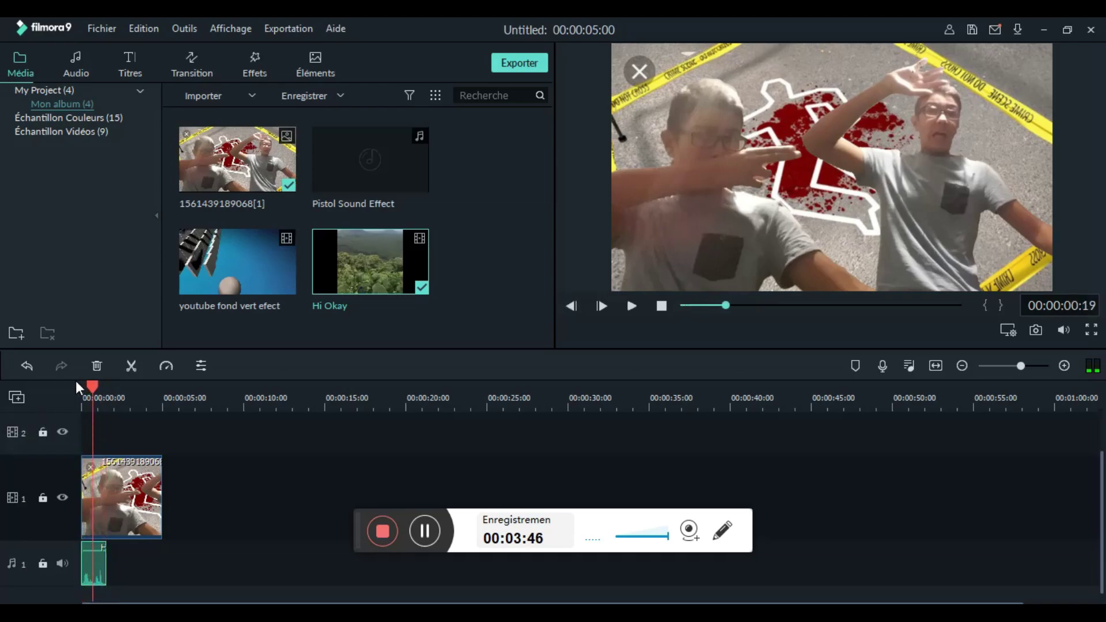
click(131, 366)
click(118, 481)
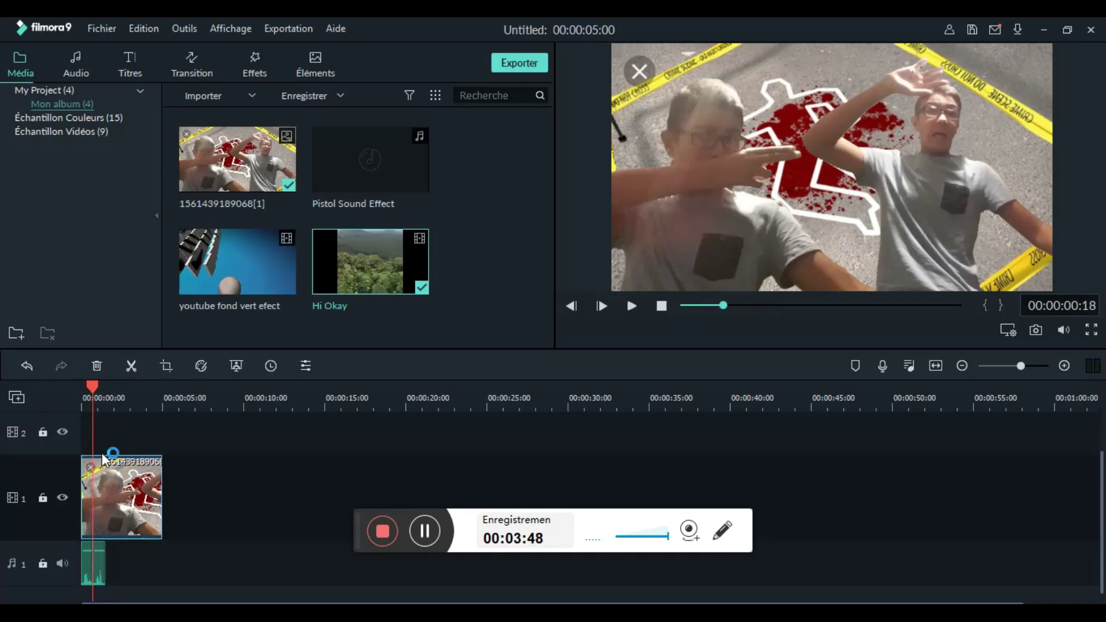
click(131, 366)
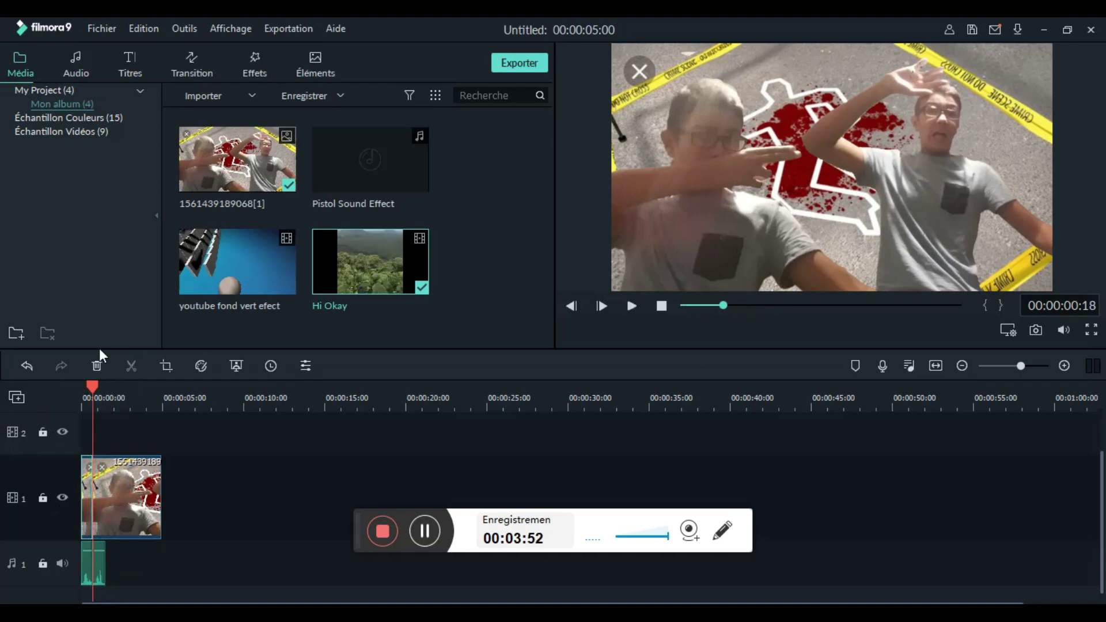
- Crop the first photo segment to about 679 x 382 around the man pointing his fingers like a gun, and preview it
key(Home)
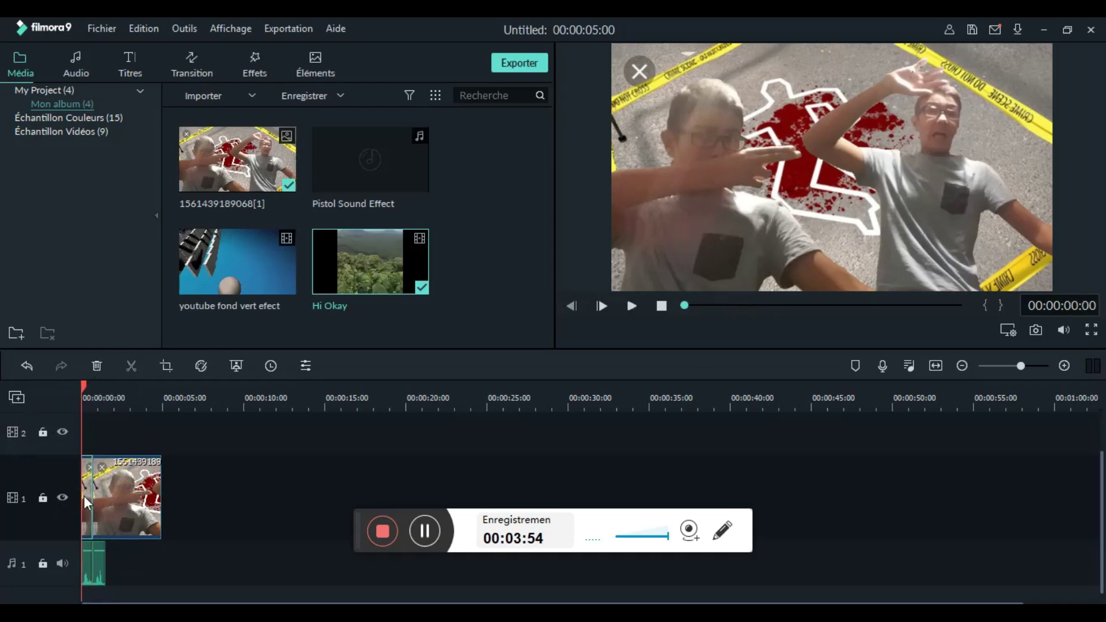
click(165, 365)
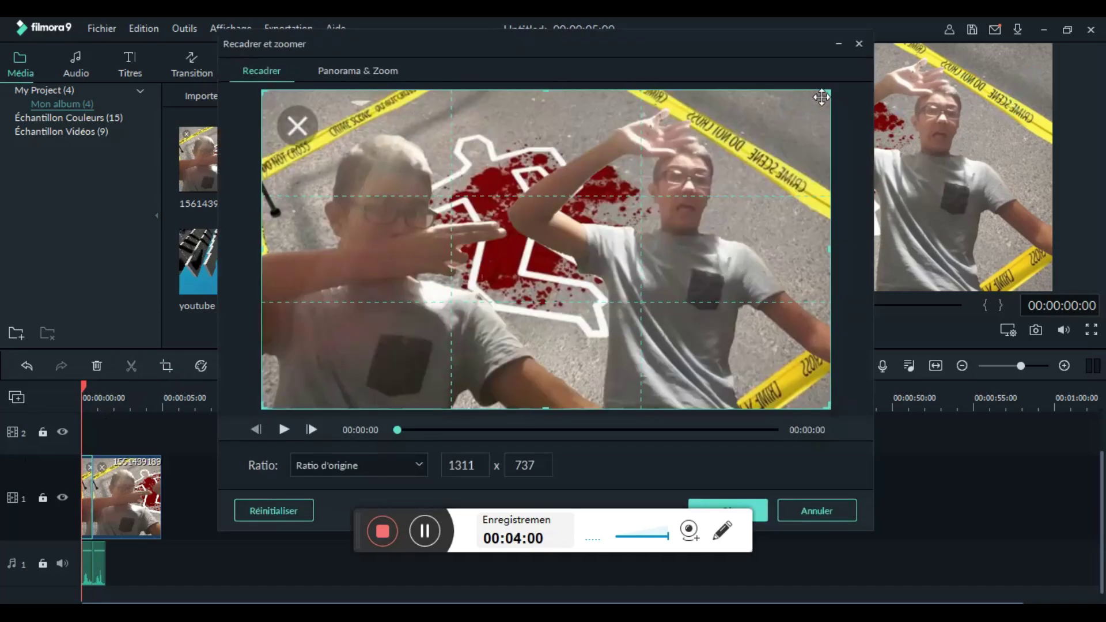
drag(821, 98, 554, 244)
drag(460, 398, 451, 285)
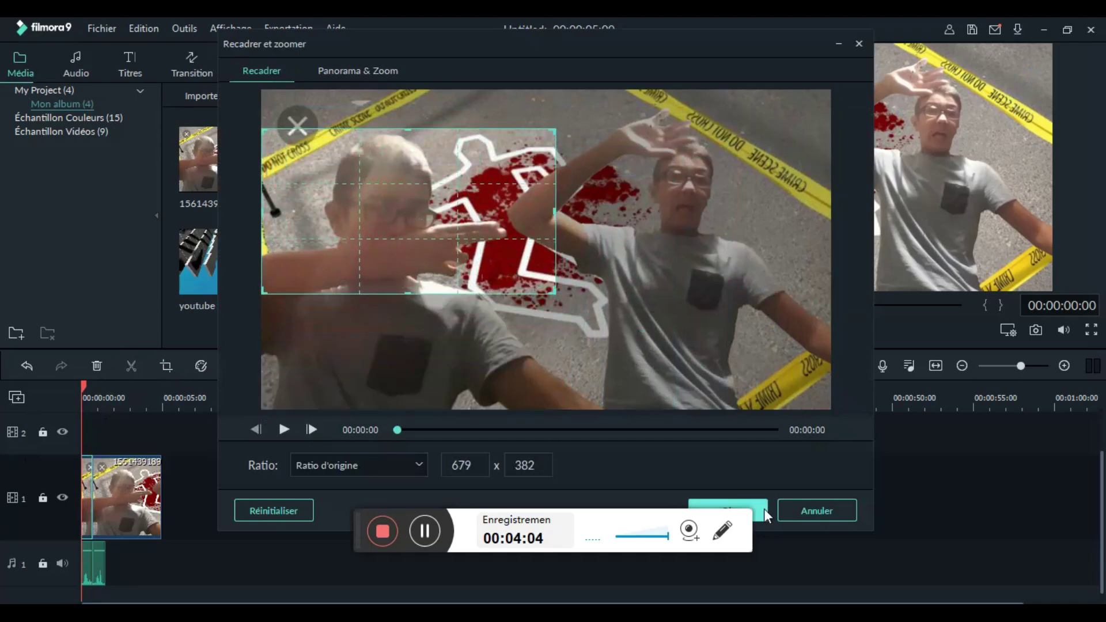
click(749, 504)
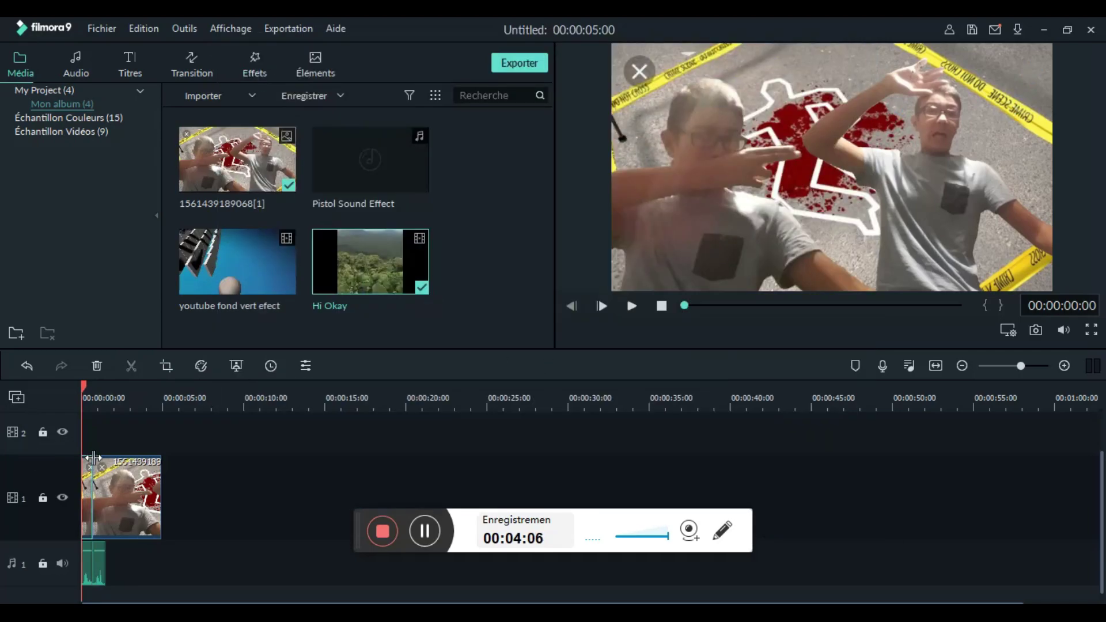
key(space)
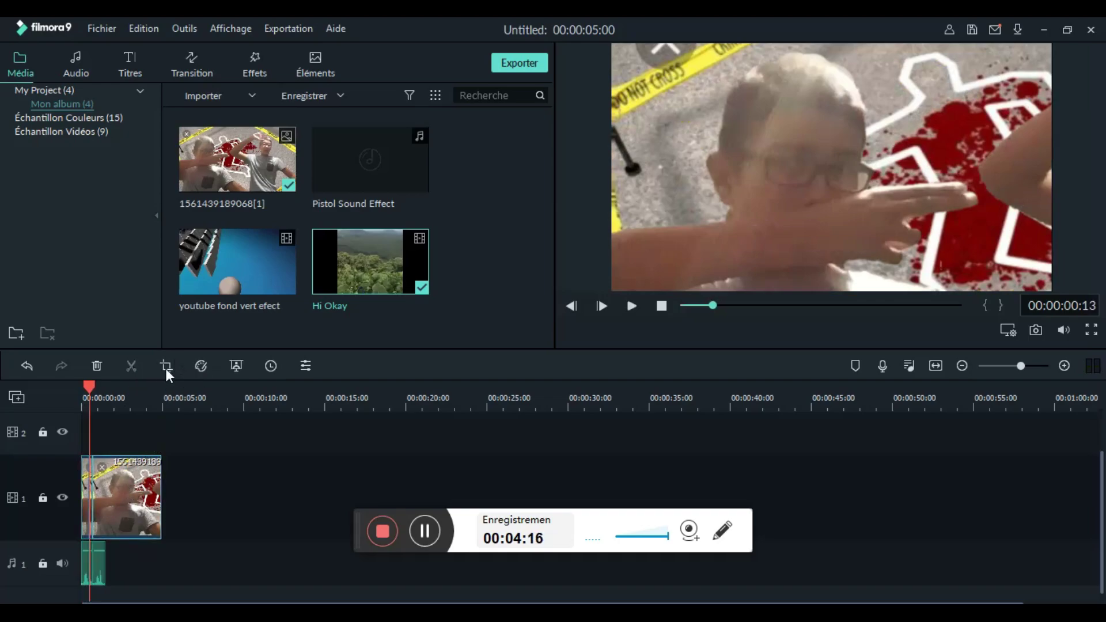
- Crop the second photo segment to about 627 x 352 around the man with the raised hand, and play back both shots
click(165, 366)
drag(261, 410, 559, 240)
drag(721, 168, 720, 193)
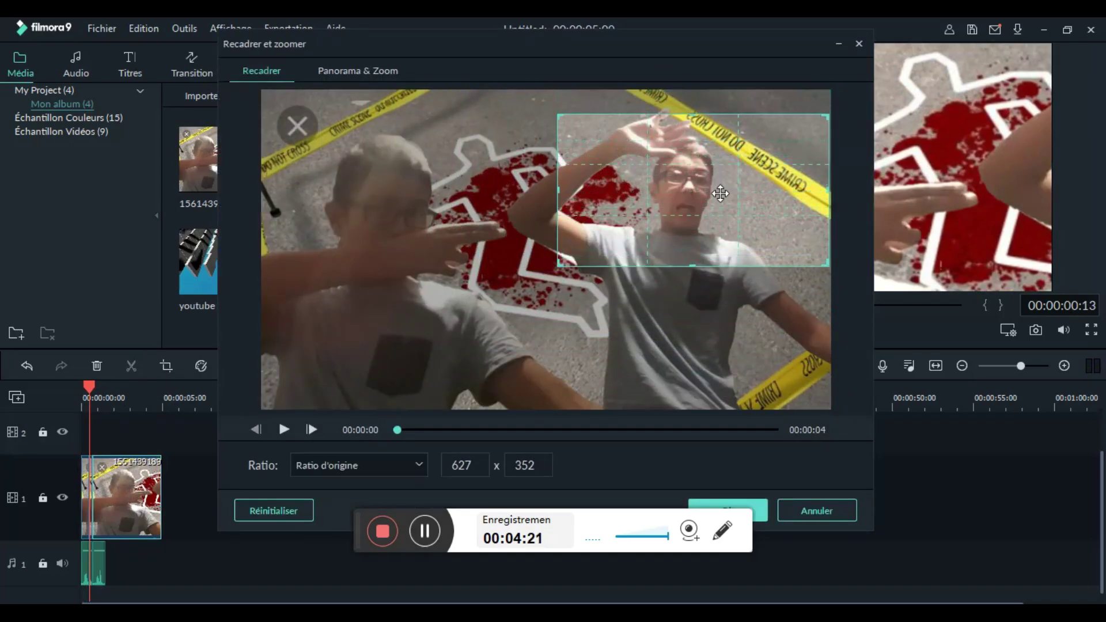
click(759, 515)
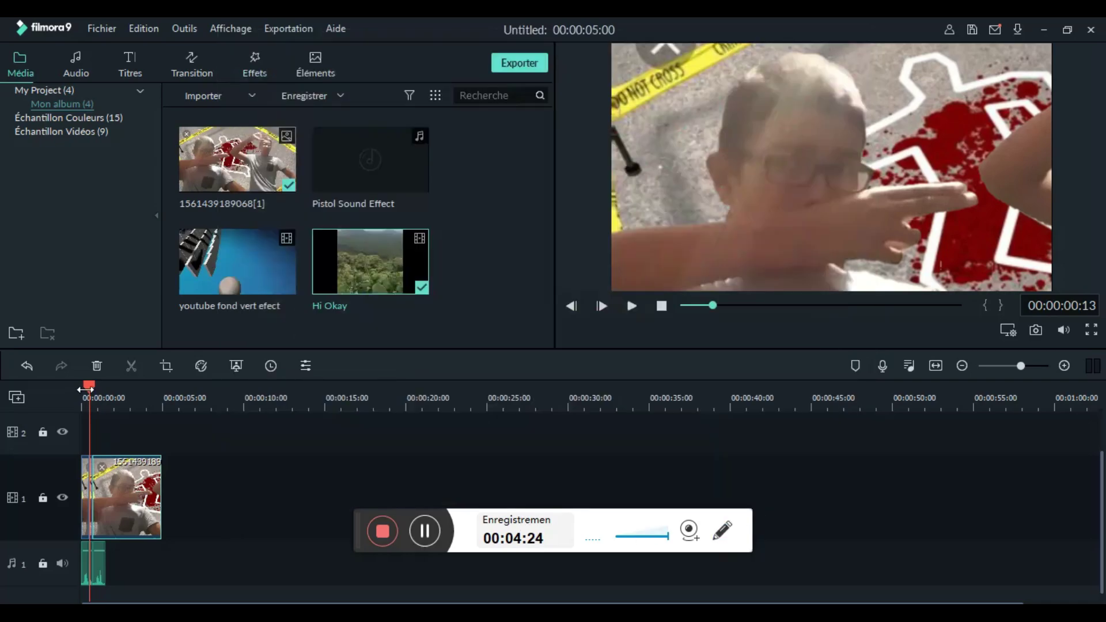
click(84, 390)
key(space)
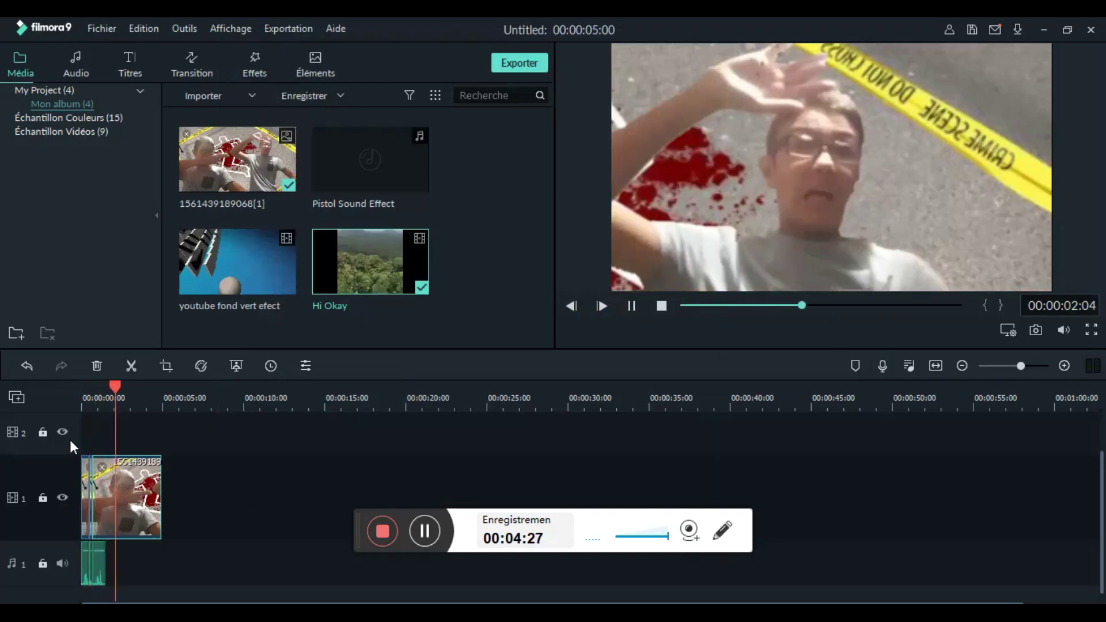
click(107, 487)
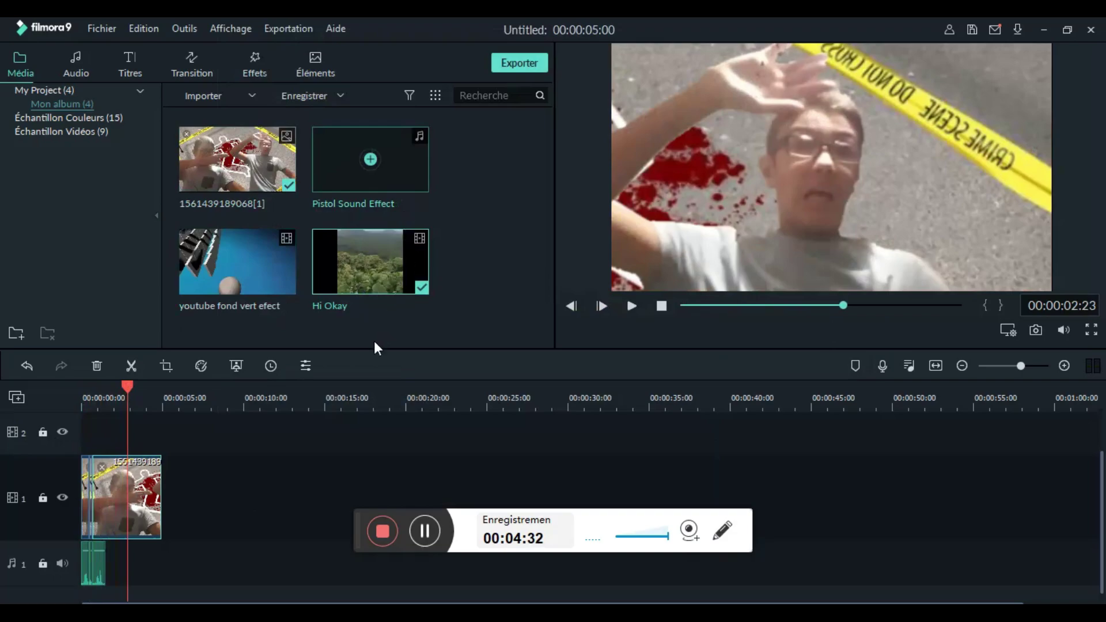
- Place the Pistol Sound Effect after the Hi Okay audio on audio track 1 and trim its end to about 4.5 seconds on the timeline
drag(385, 167, 109, 512)
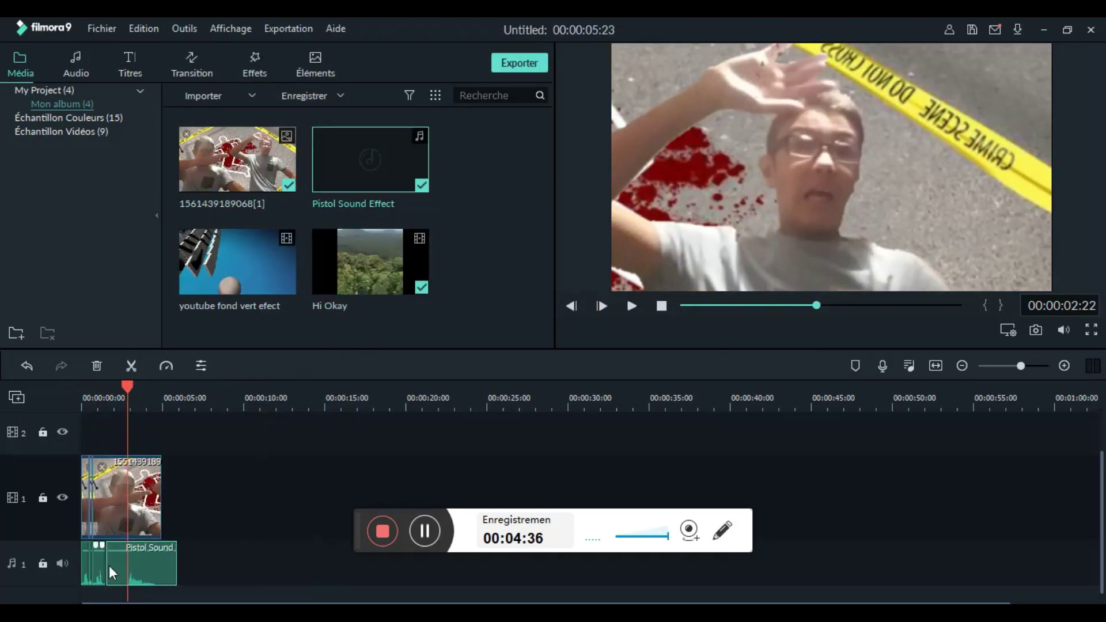
drag(107, 576, 133, 602)
click(165, 553)
drag(165, 553, 148, 544)
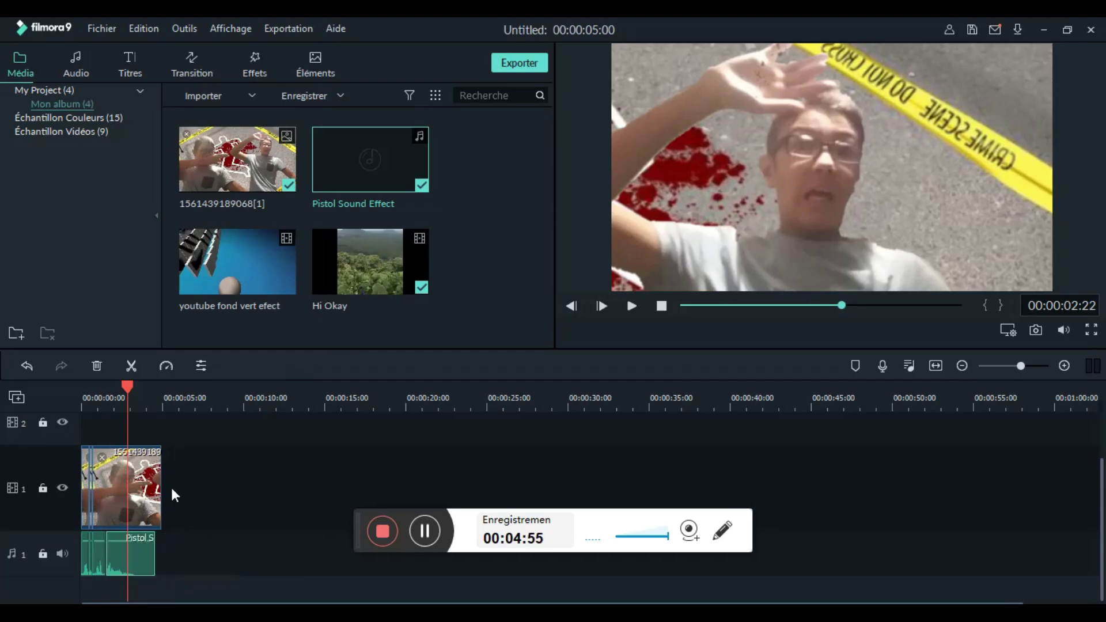
drag(123, 386, 73, 393)
key(space)
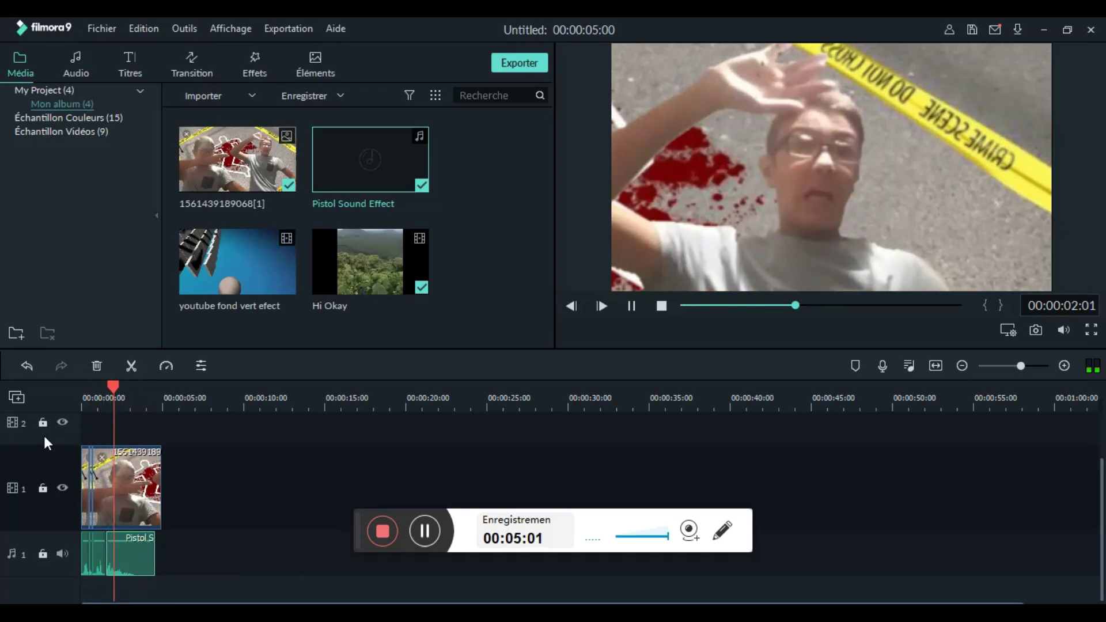
key(space)
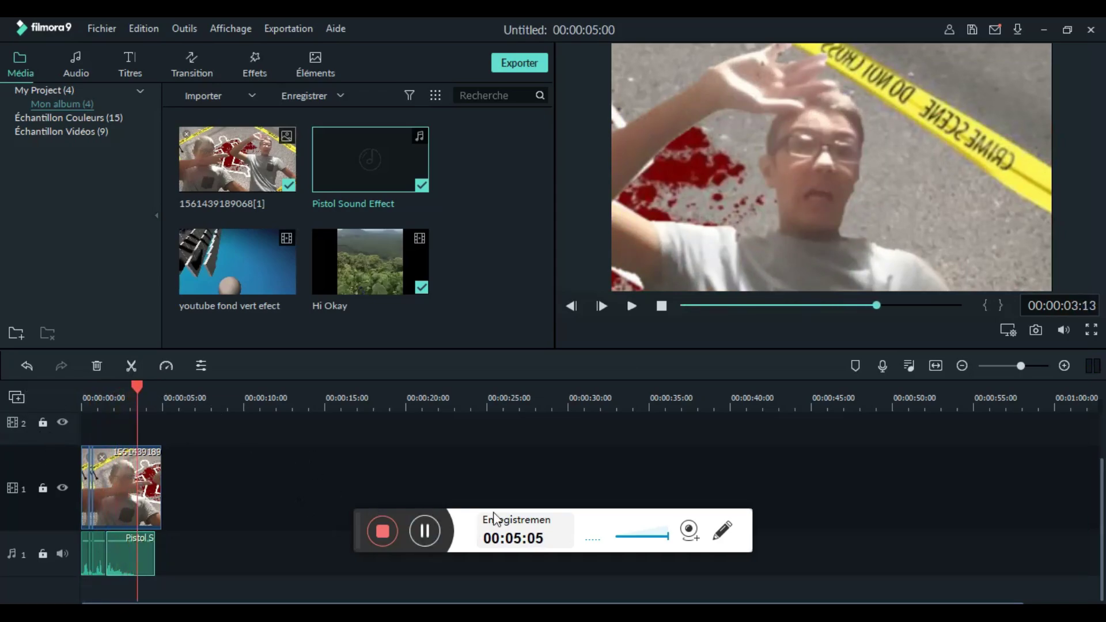
- Place the "youtube fond vert efect" video on video track 2 at about 00:00:17:02 without changing the project settings
drag(233, 260, 358, 455)
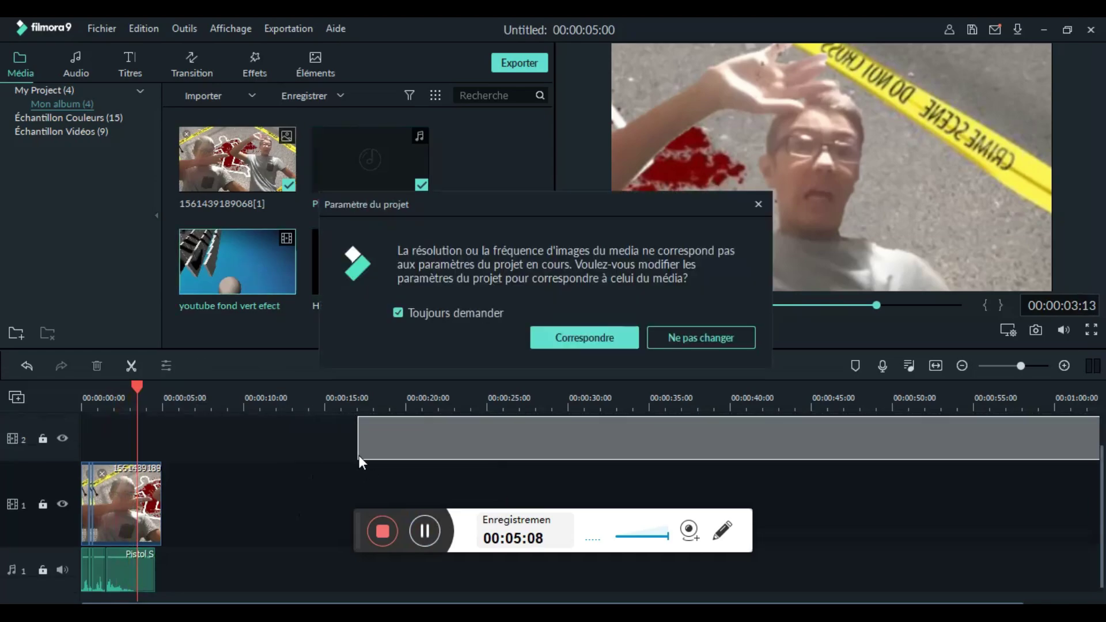
click(747, 337)
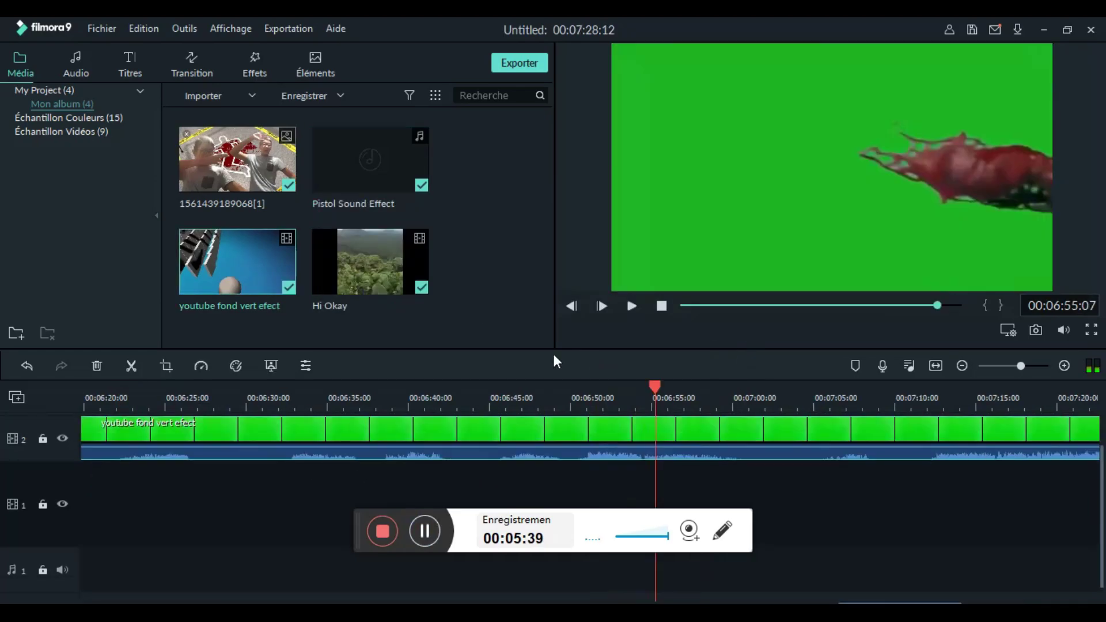
- Split the green-screen video at 00:06:54:11, just before the blood splatter, and ripple-delete the portion before the cut
drag(654, 389, 641, 389)
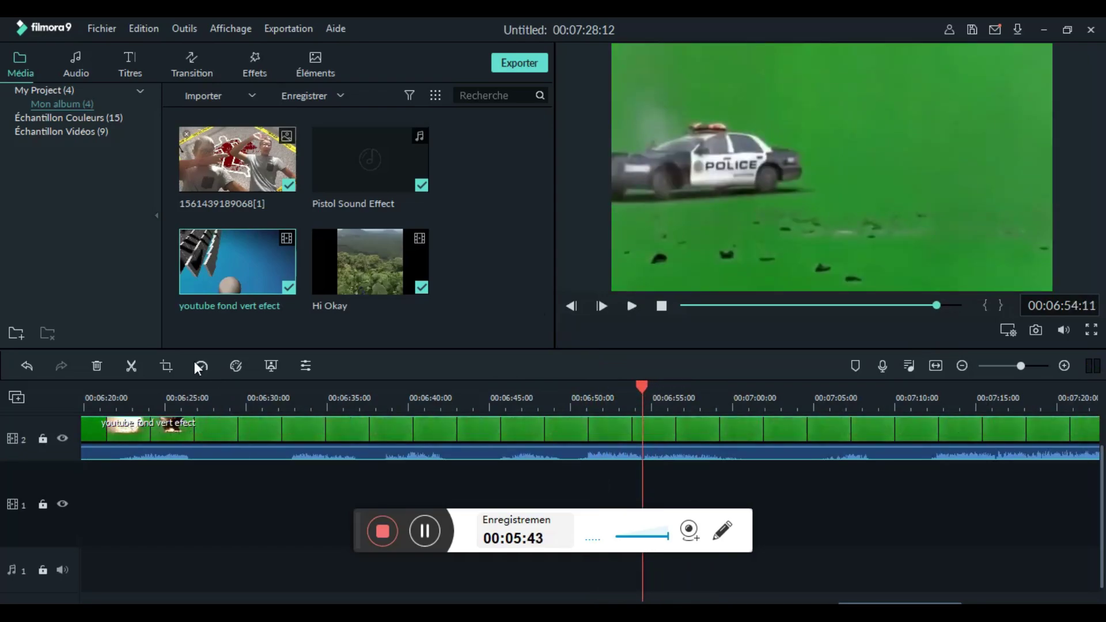
click(130, 365)
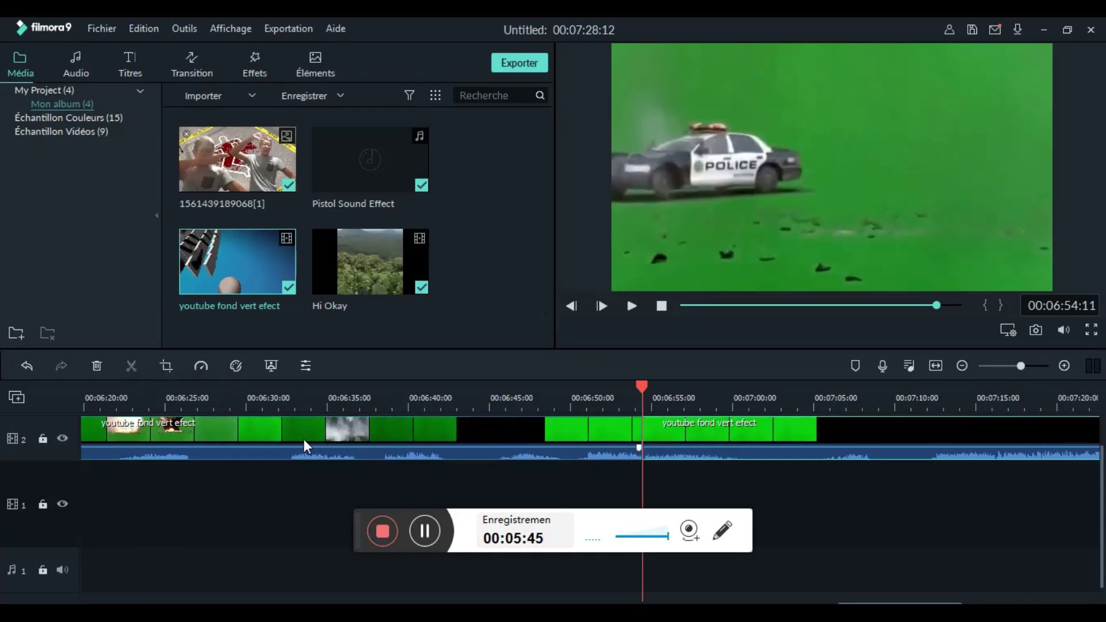
right_click(374, 426)
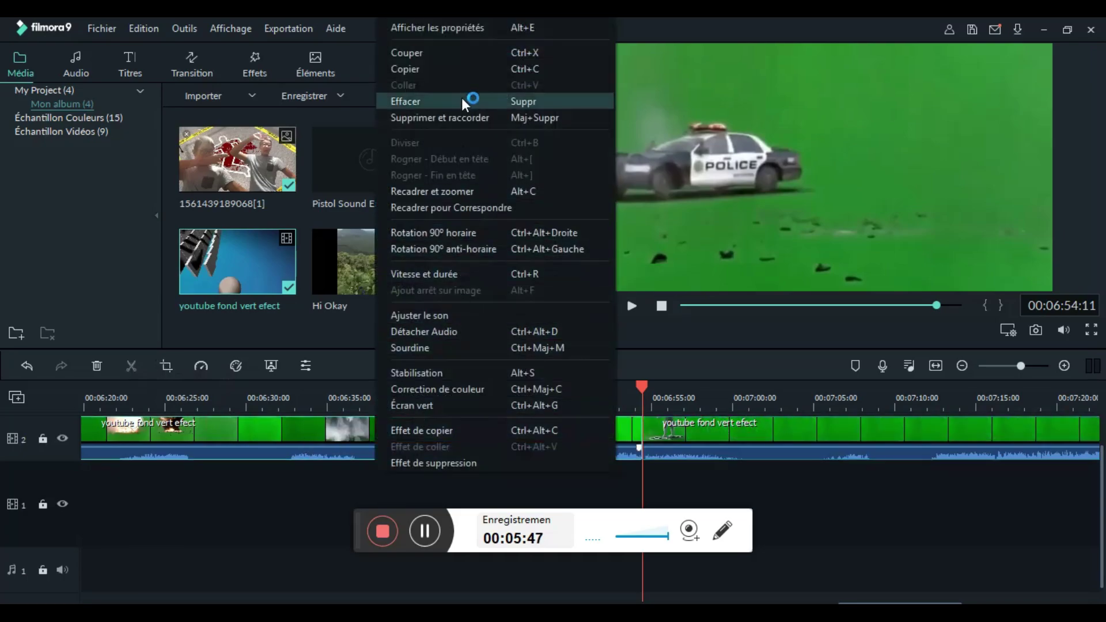
click(459, 120)
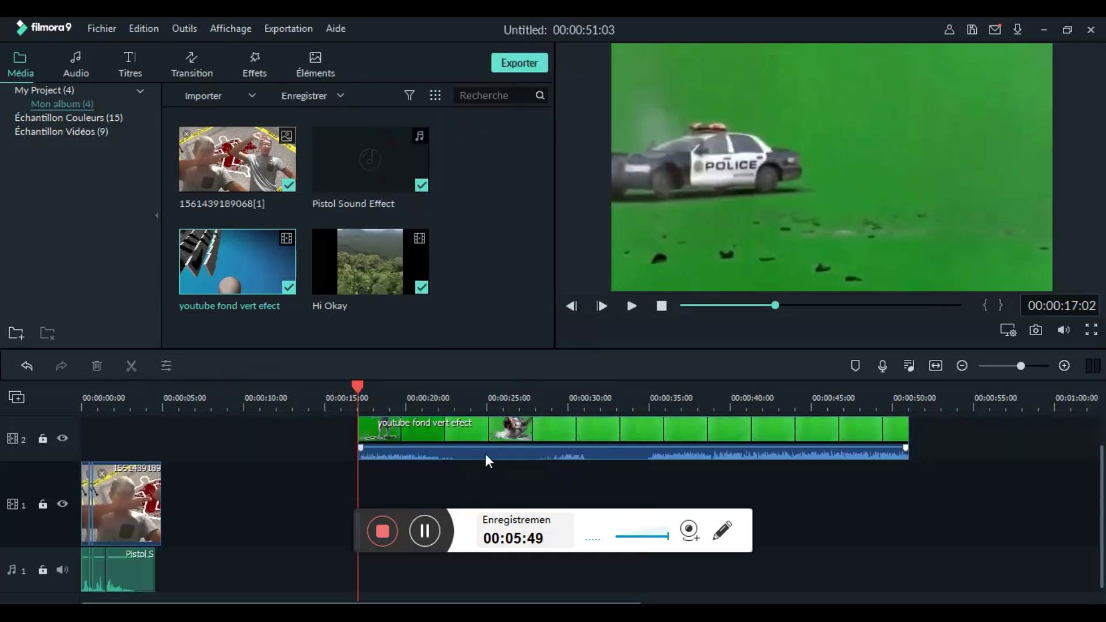
- Split the green-screen video at 00:00:22:22, just after the blood splatter, and delete the portion after the cut
key(space)
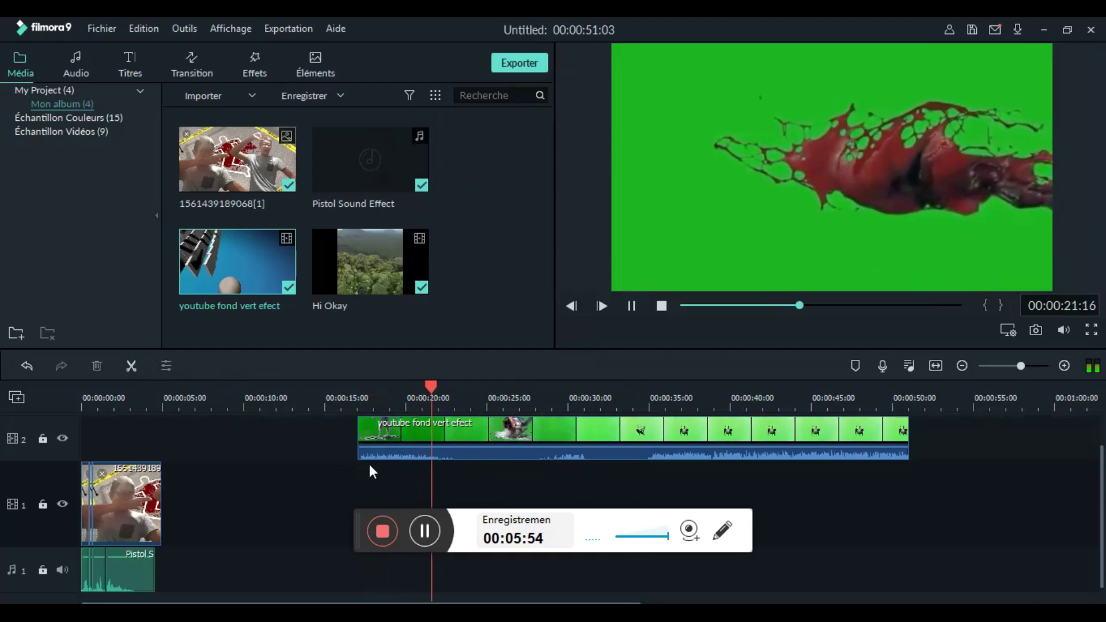
key(space)
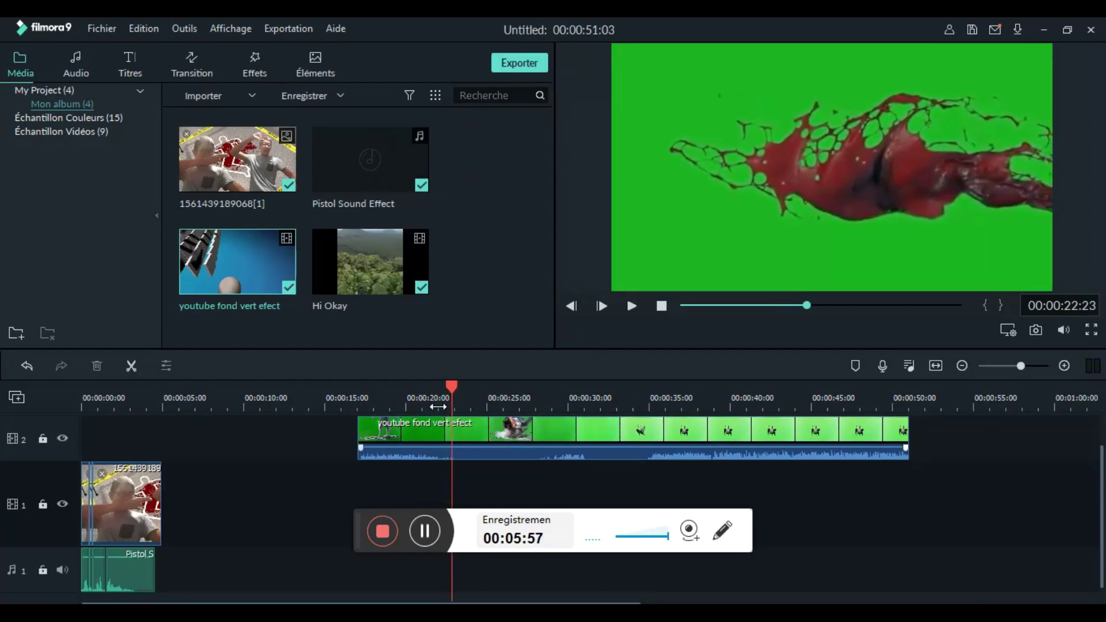
click(131, 365)
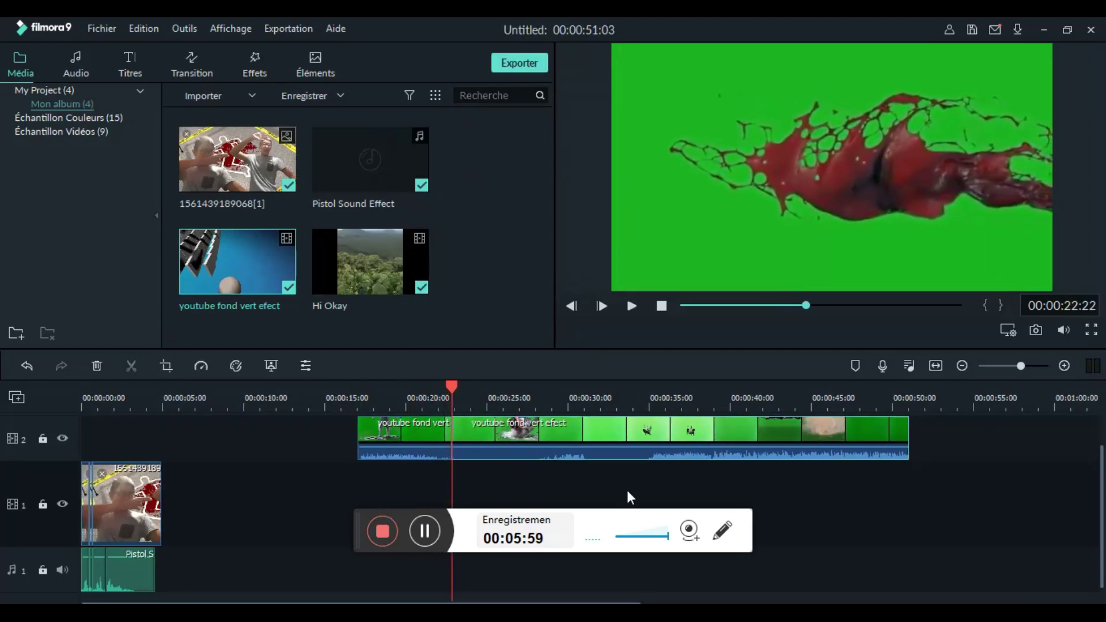
right_click(551, 429)
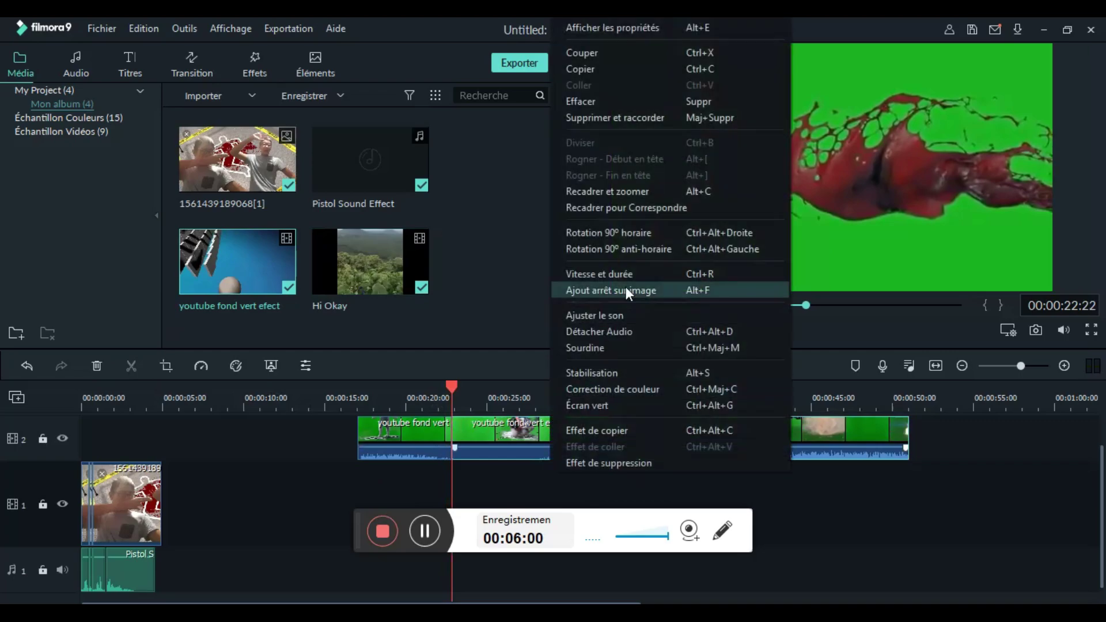
click(631, 112)
- Place the blood clip above the photo shots, ending at about 5 seconds, and chroma-key it with the green sampled from its timeline thumbnail
drag(412, 437, 159, 479)
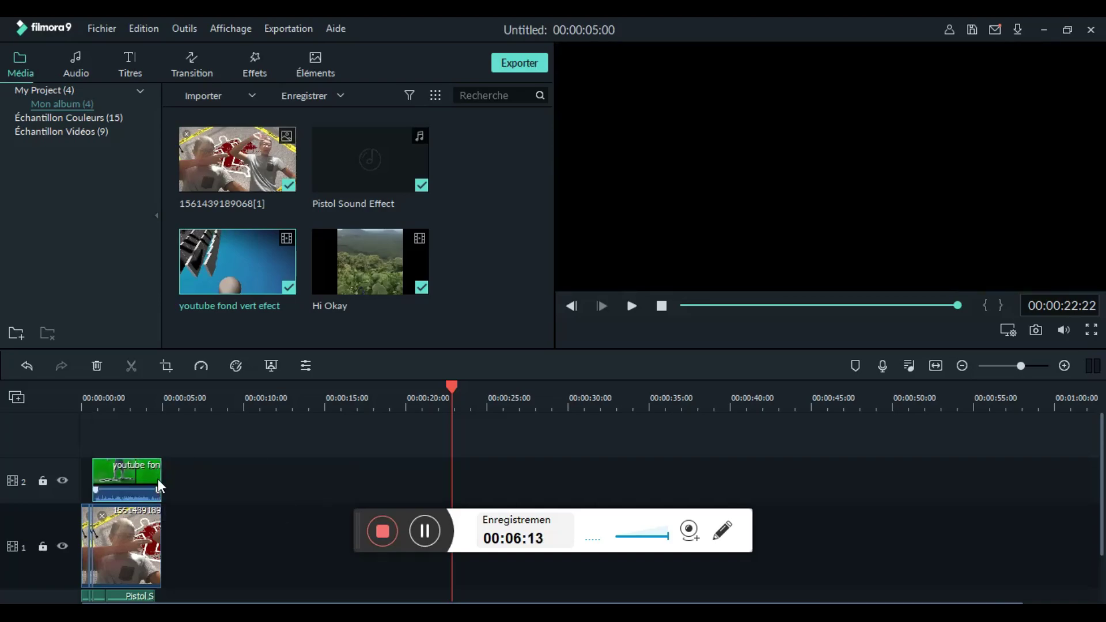
right_click(121, 472)
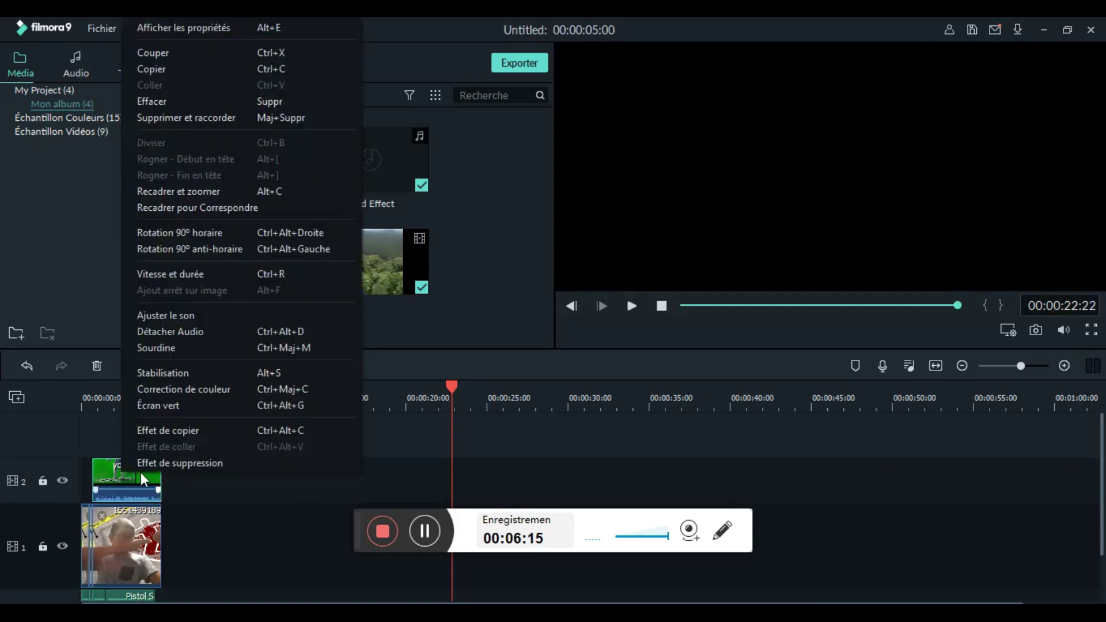
click(170, 407)
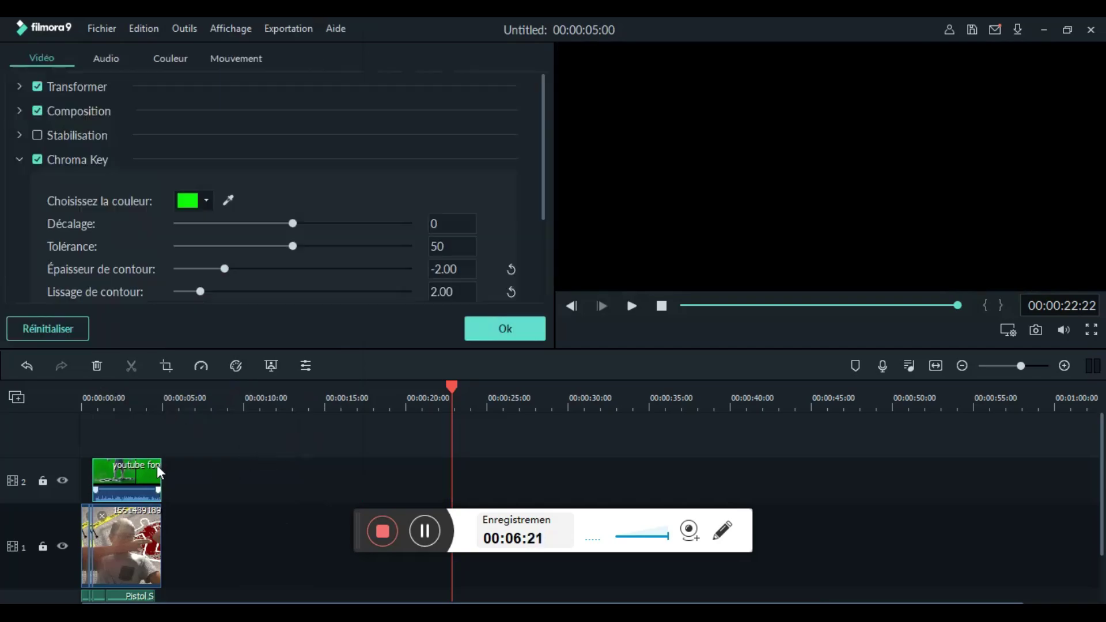
click(232, 196)
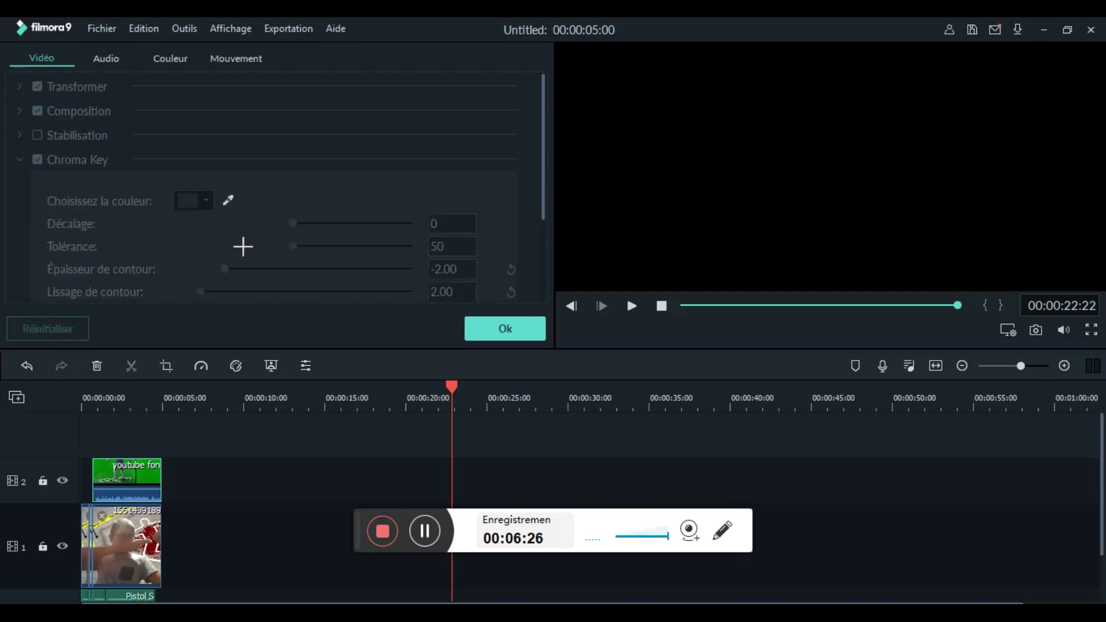
click(152, 464)
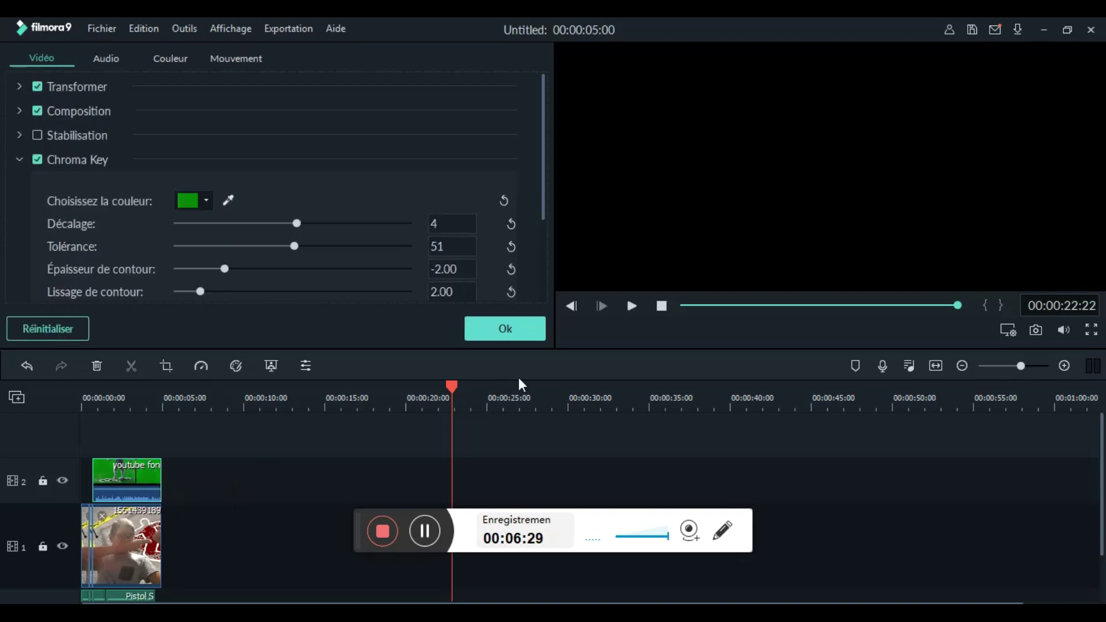
click(527, 327)
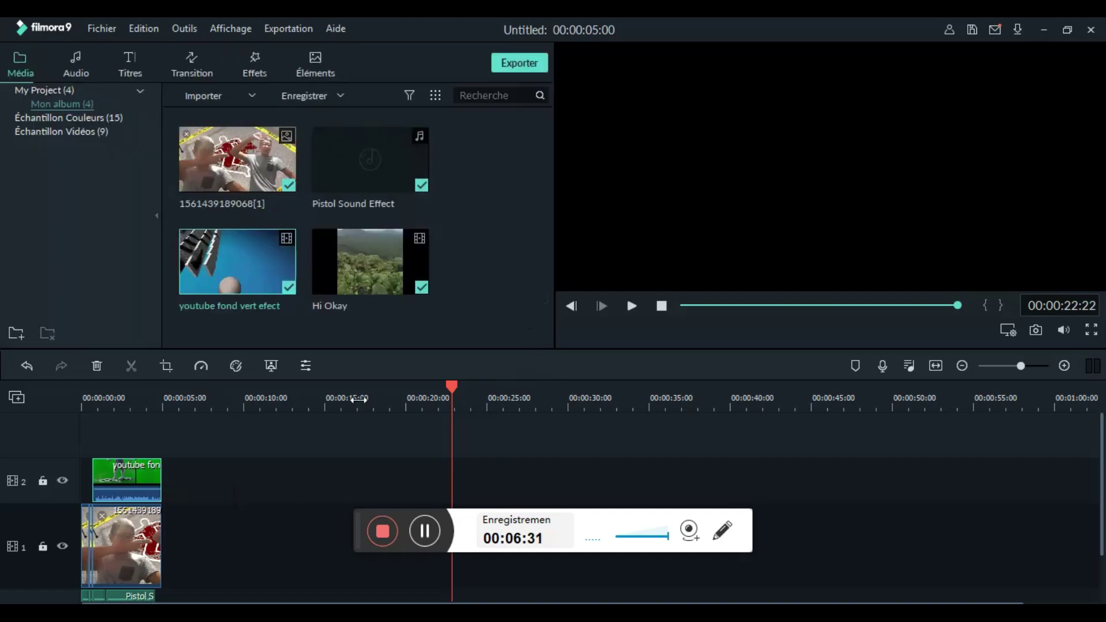
- Play the sequence from the start to check the keyed blood effect over the two shots
drag(451, 388, 3, 402)
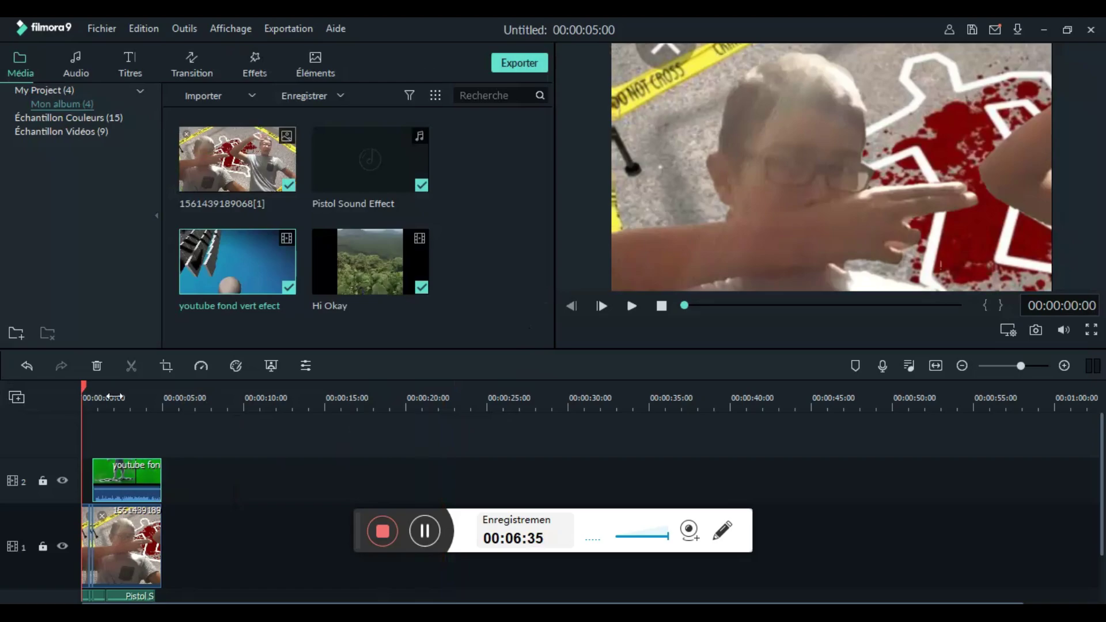
key(space)
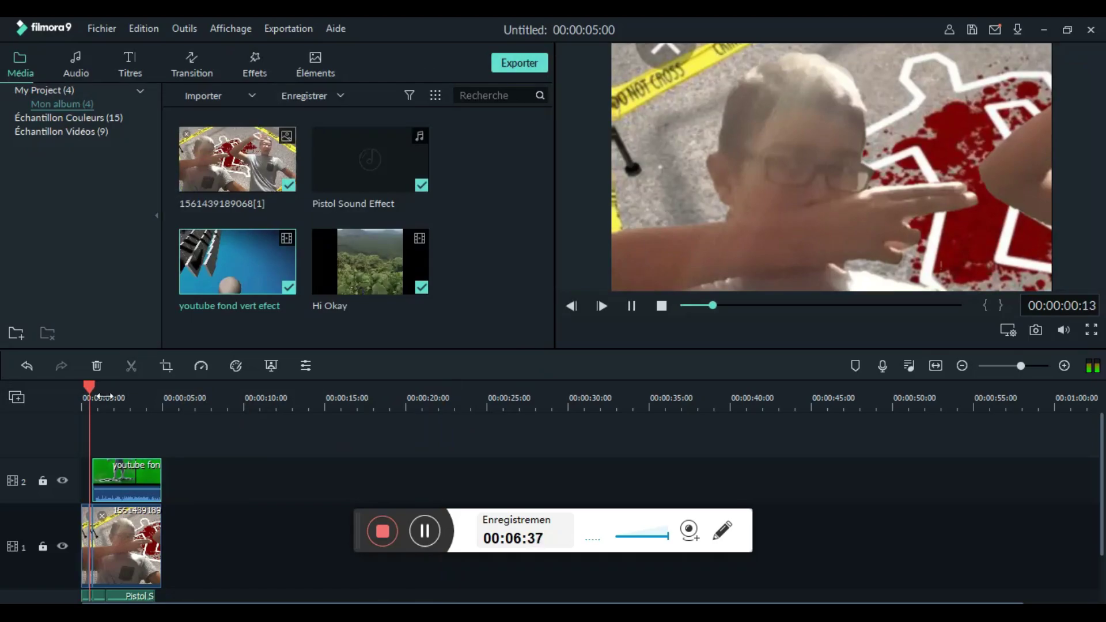
key(space)
drag(94, 389, 19, 393)
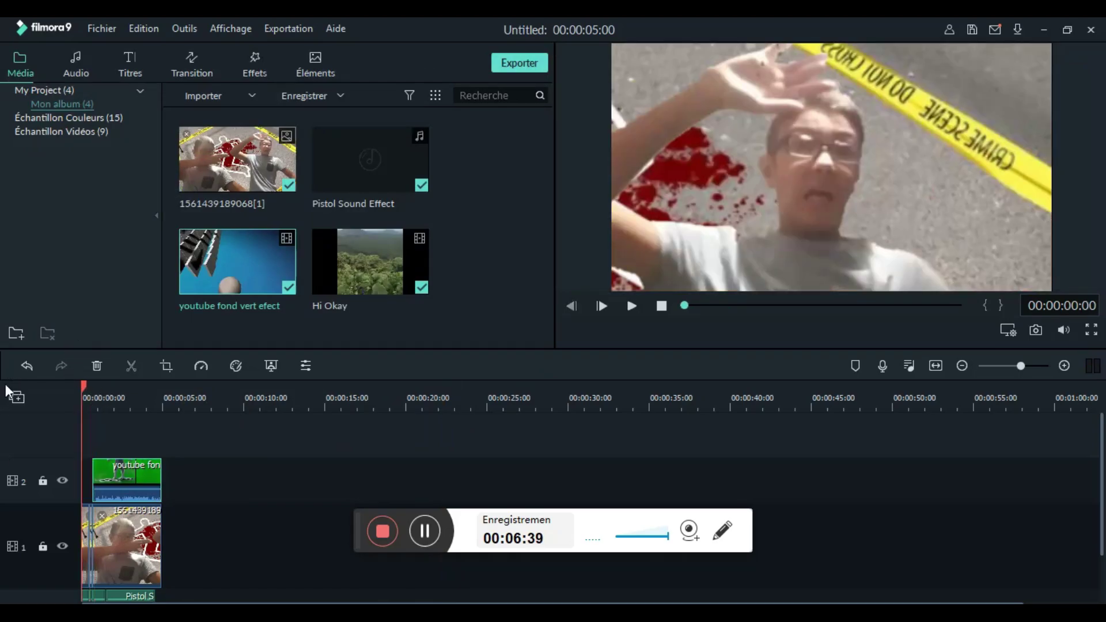
key(space)
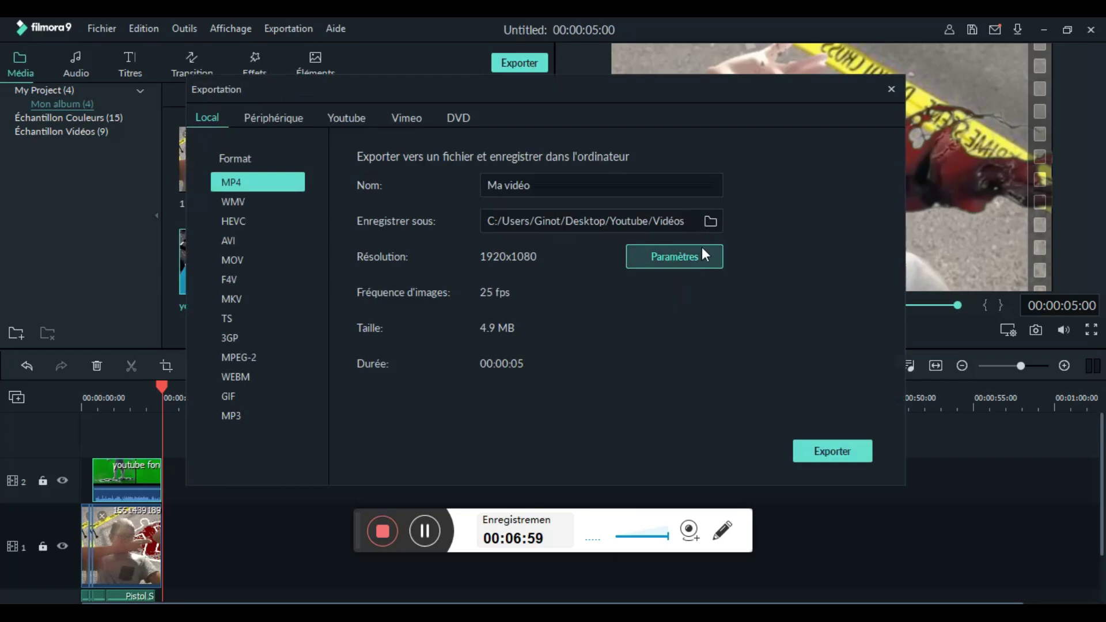
- Set the export frame rate to 60 fps and export the project as a 1920x1080 MP4 named "Ma vidéo"
click(693, 260)
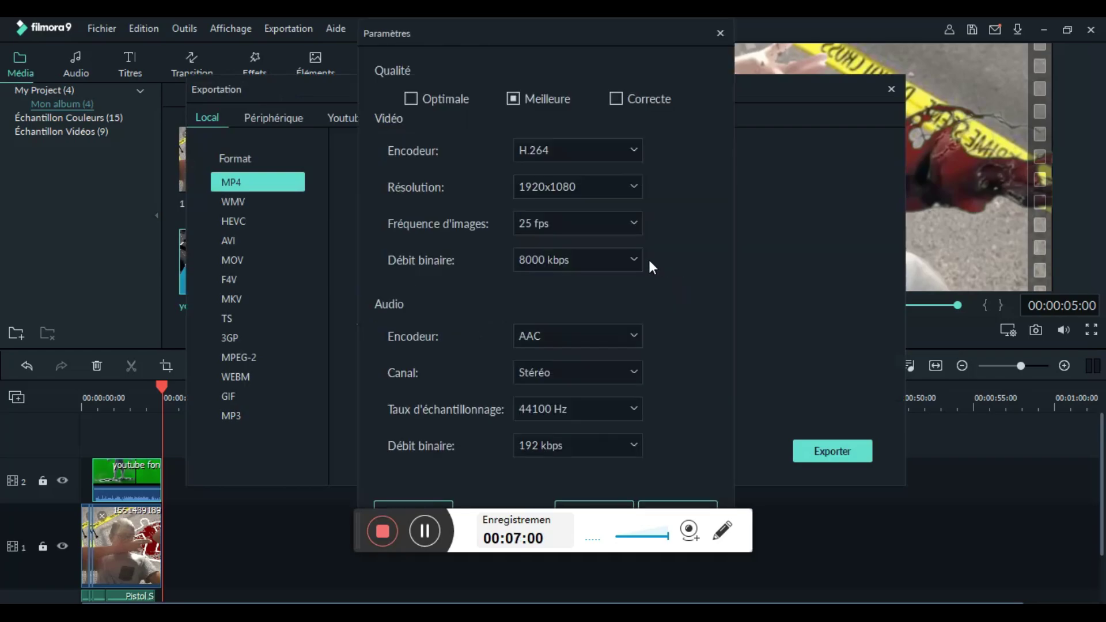
click(631, 222)
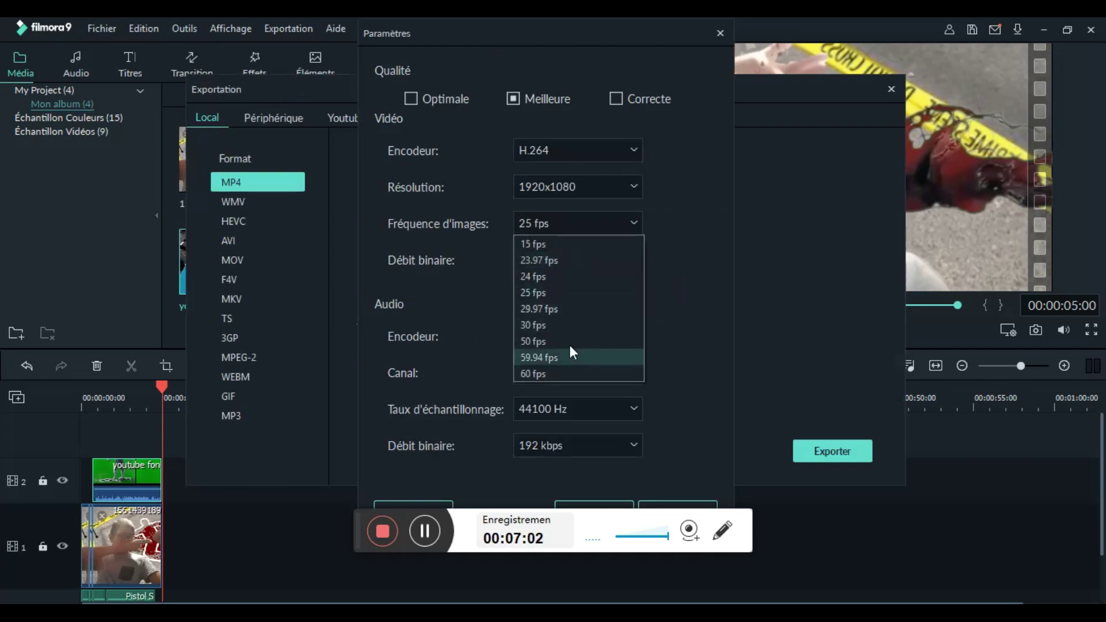
click(556, 377)
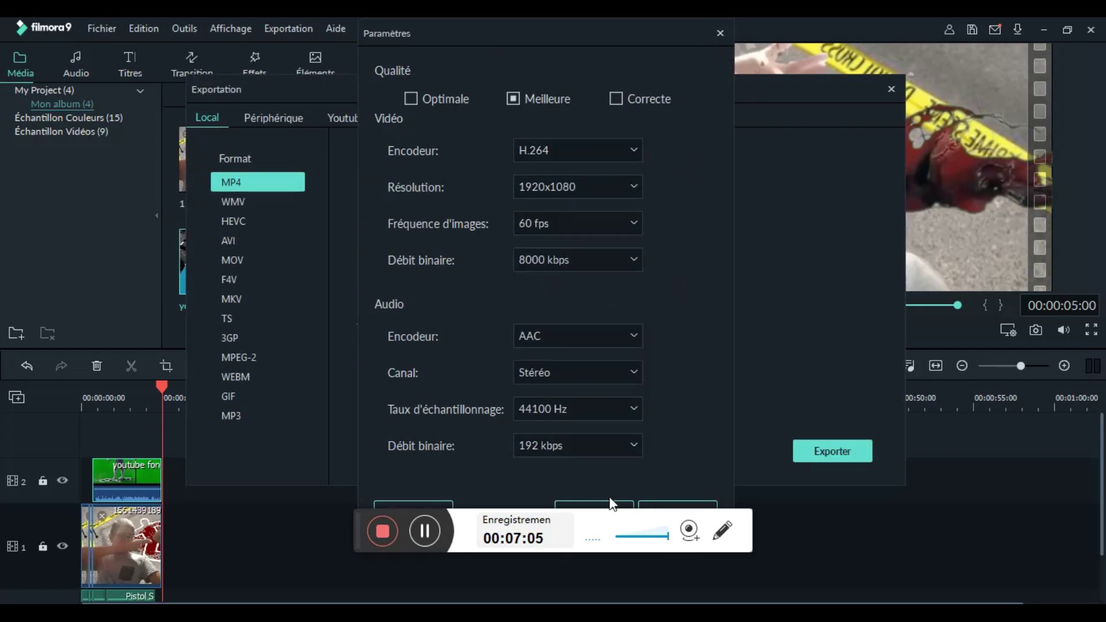
click(588, 506)
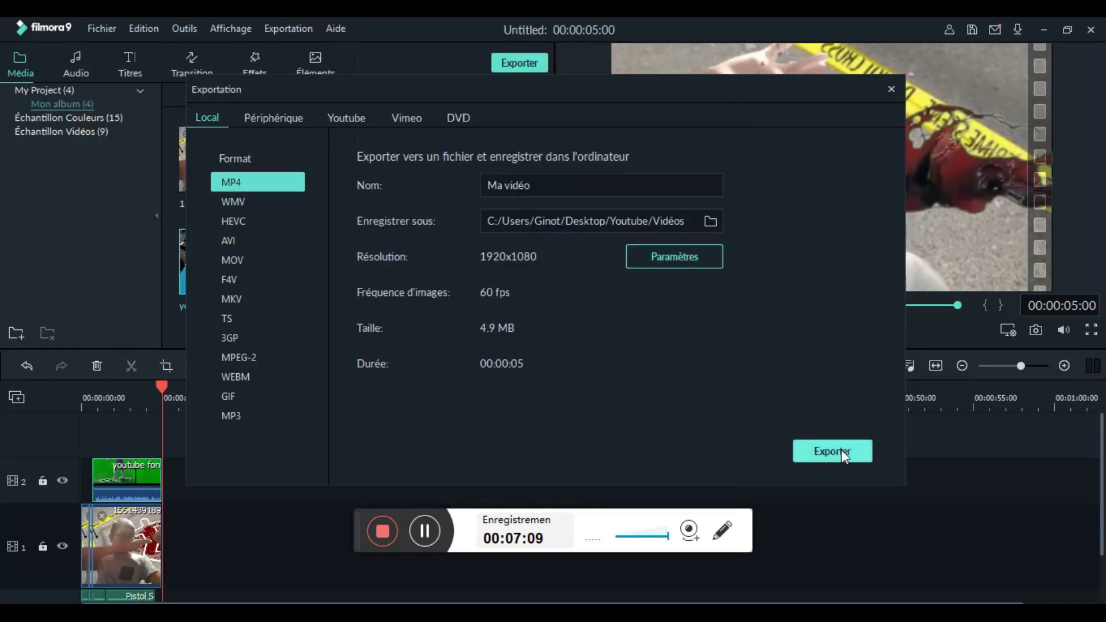
click(824, 455)
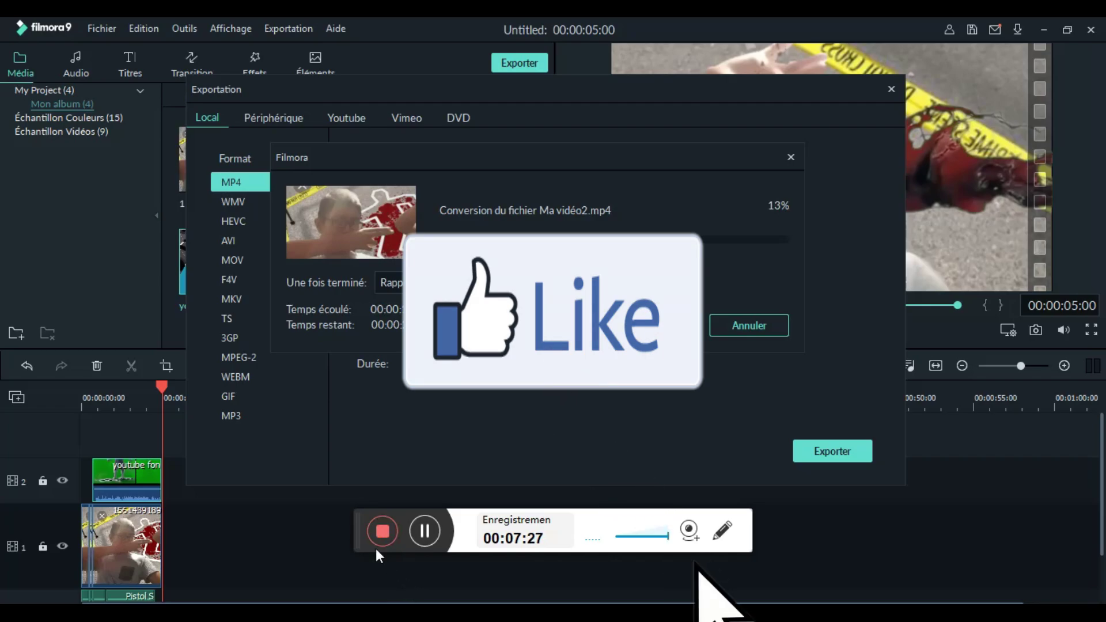
click(382, 532)
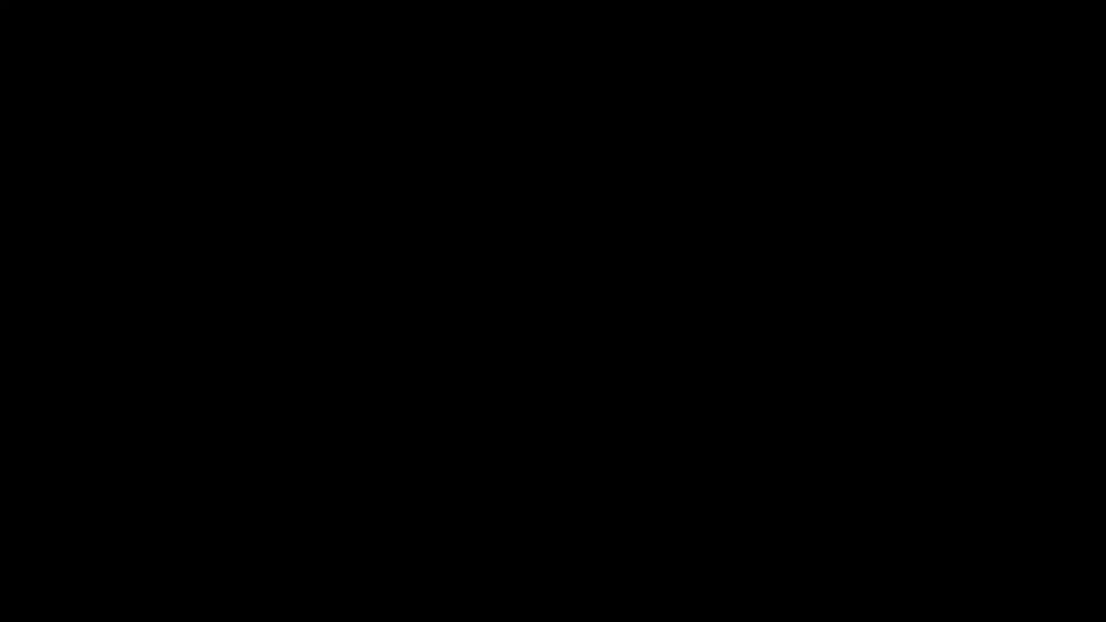